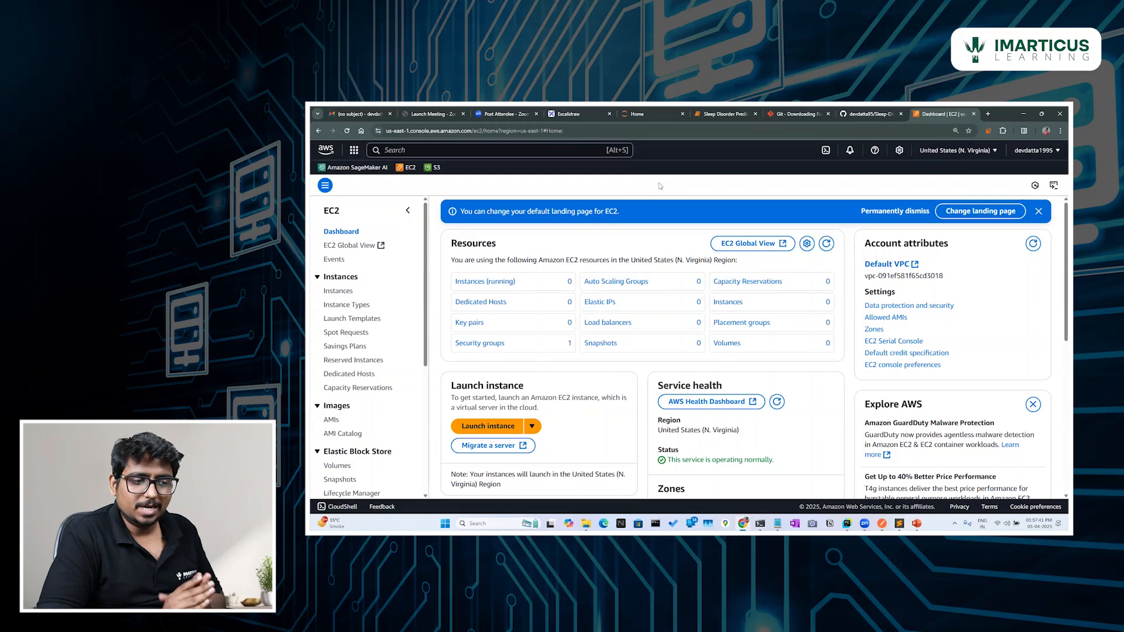
# Open the EC2 instances list and start launching a new instance.
pyautogui.click(346, 292)
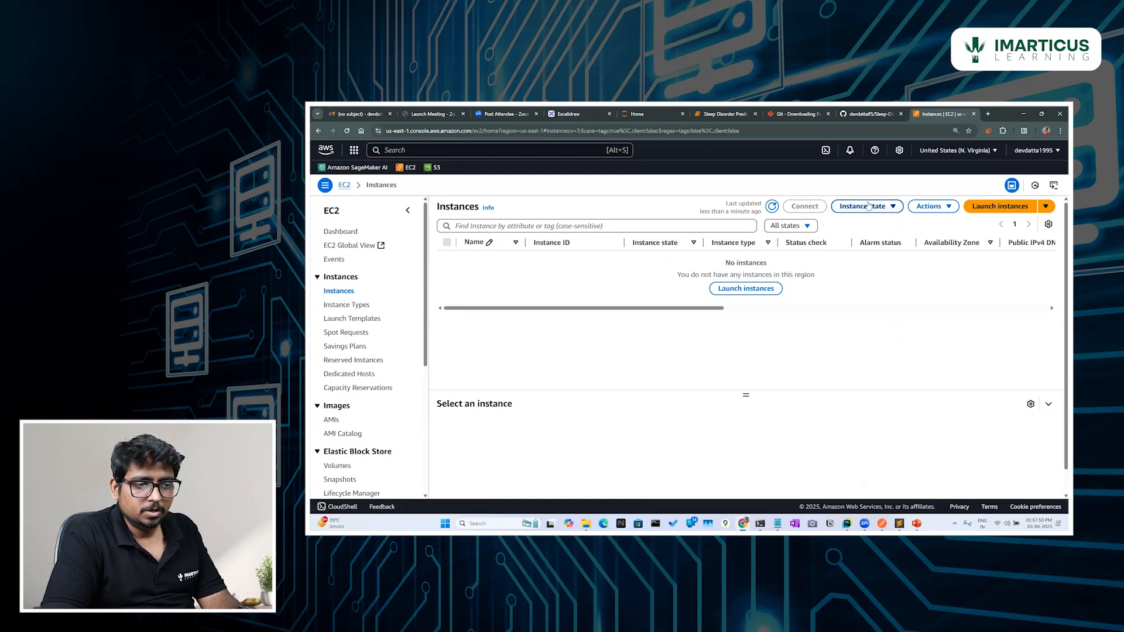
pyautogui.click(929, 209)
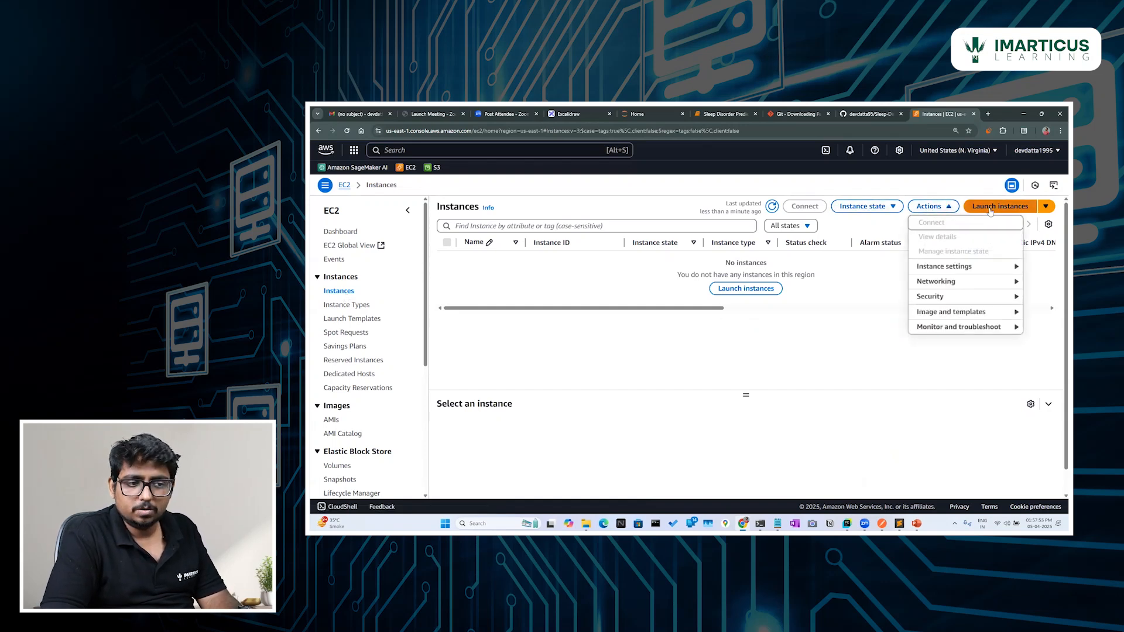
pyautogui.click(990, 210)
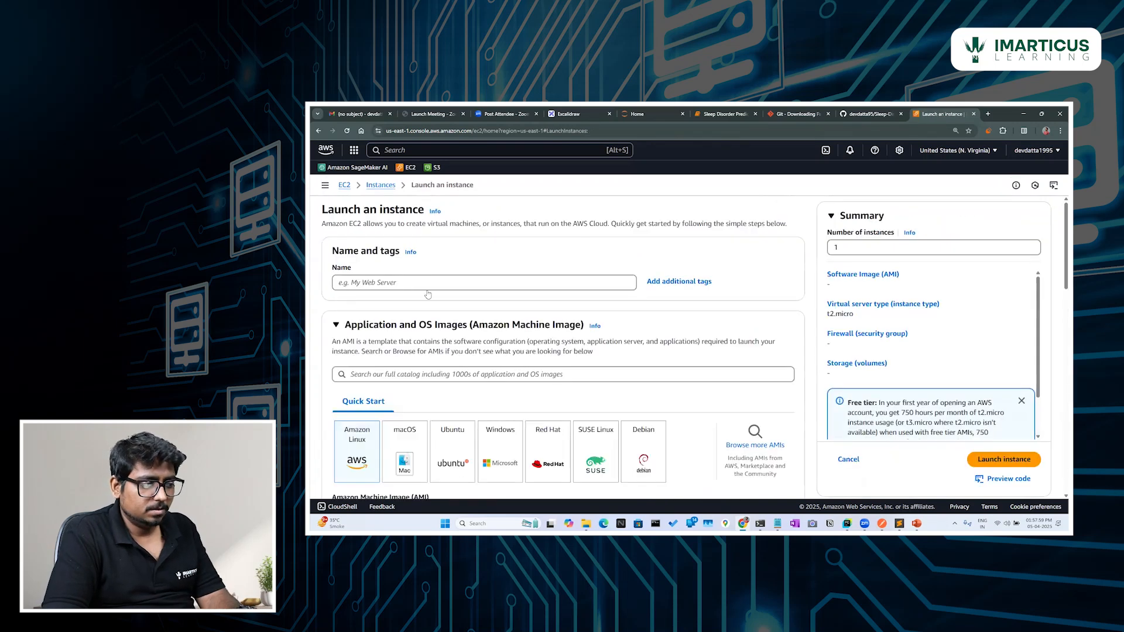
# Name the new instance Deployment.
pyautogui.click(434, 286)
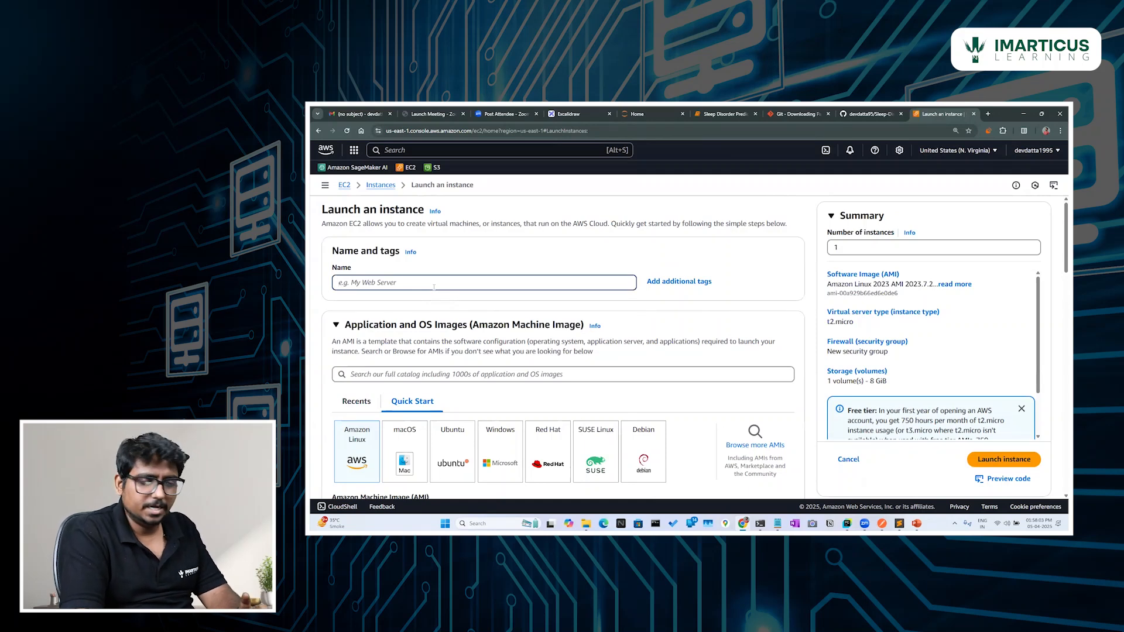
pyautogui.press('capslock')
pyautogui.write('D')
pyautogui.press('capslock')
pyautogui.write('eploymen')
pyautogui.scroll(-2, 434, 287)
pyautogui.scroll(1, 409, 280)
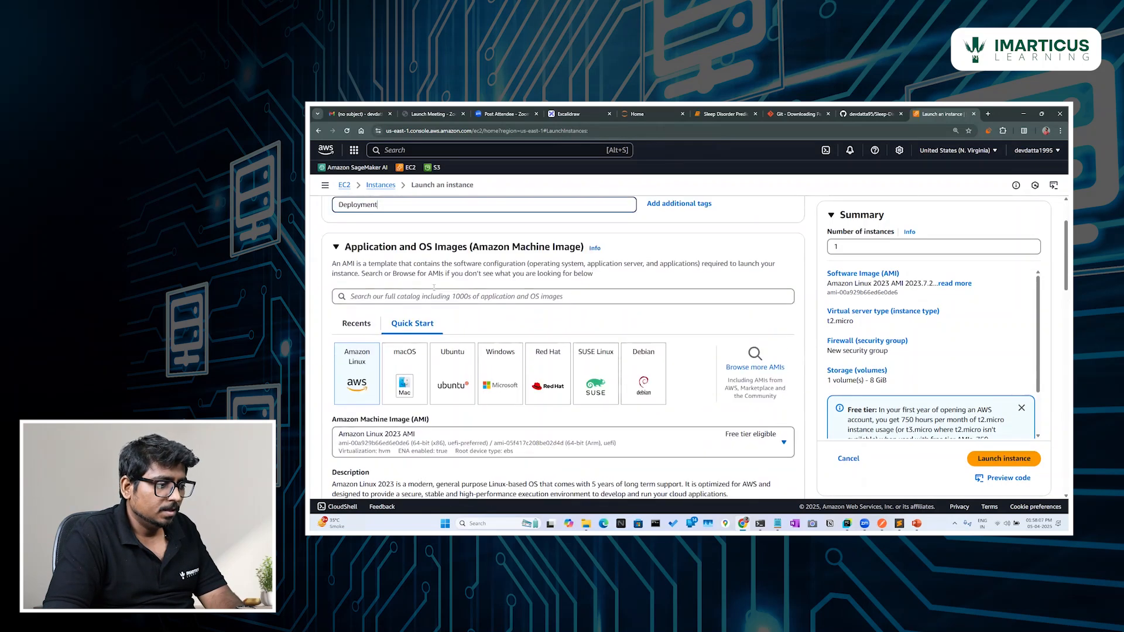
# Review the operating system choices, the available Amazon Linux machine images and the architecture setting for the instance.
pyautogui.doubleClick(350, 227)
pyautogui.scroll(-2, 344, 281)
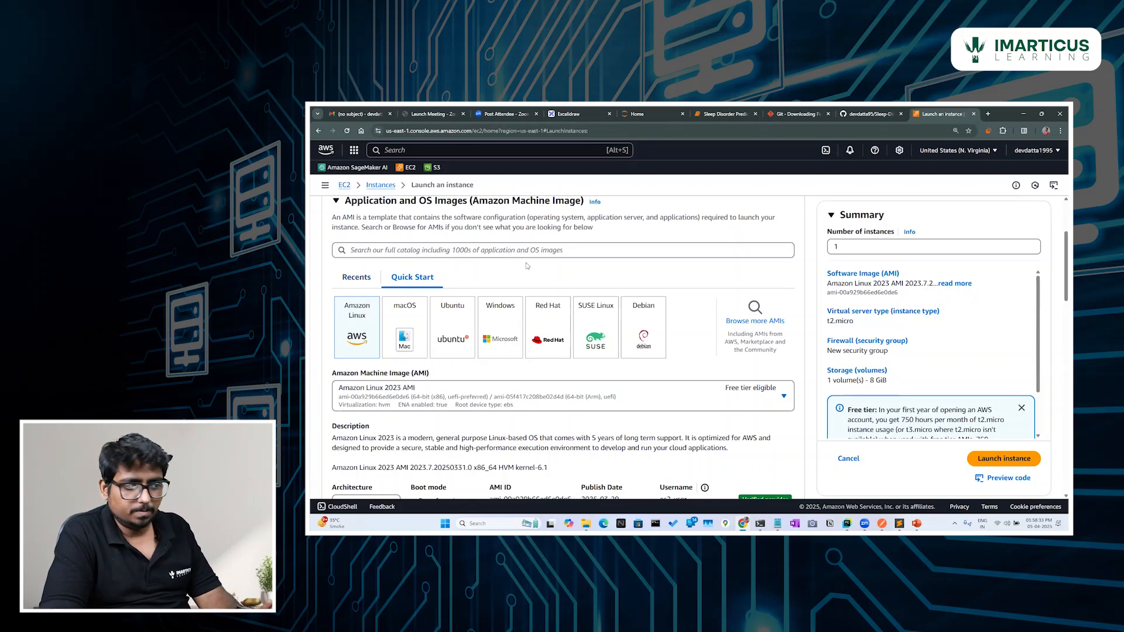
pyautogui.scroll(1, 527, 266)
pyautogui.doubleClick(382, 223)
pyautogui.scroll(-1, 381, 305)
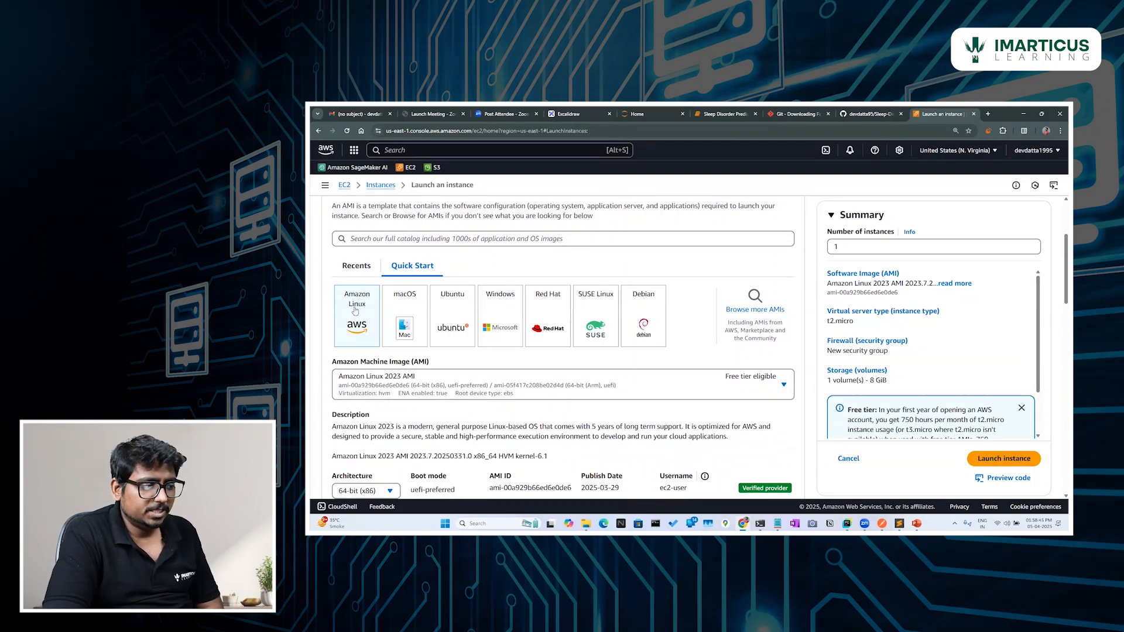
pyautogui.scroll(-2, 355, 310)
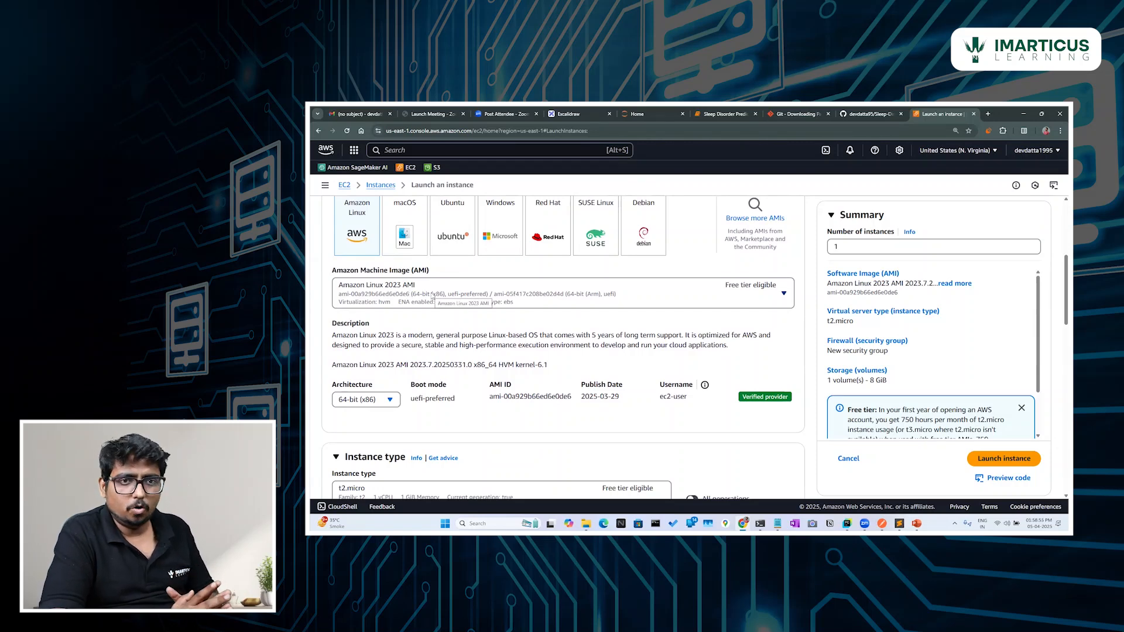
pyautogui.scroll(-2, 432, 296)
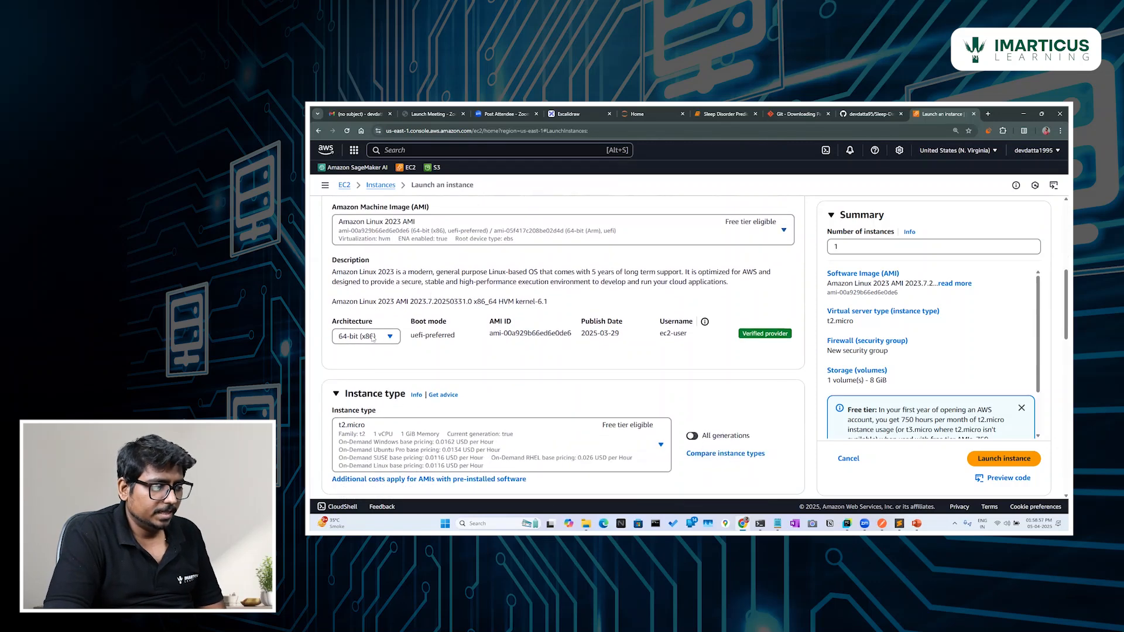
pyautogui.scroll(-3, 395, 394)
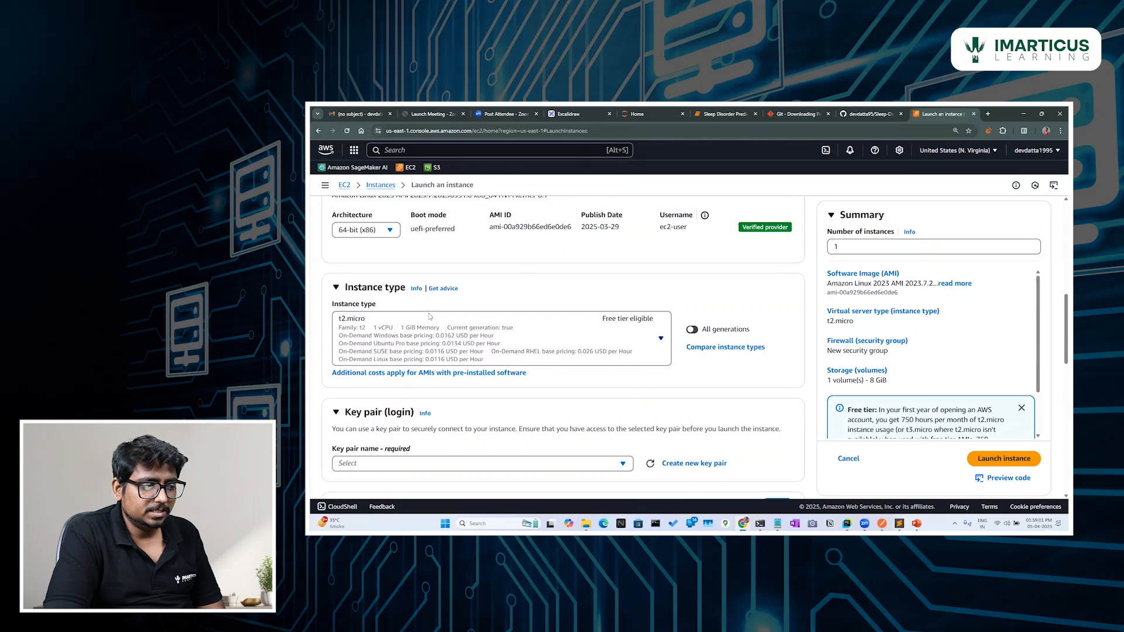
pyautogui.scroll(4, 425, 252)
pyautogui.scroll(2, 425, 252)
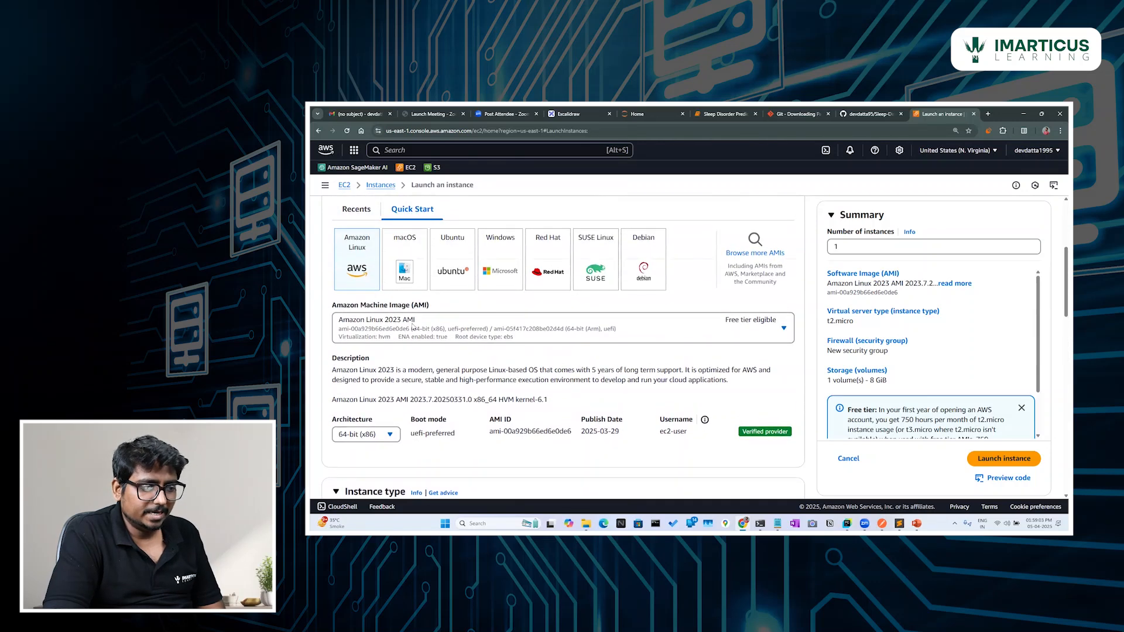
pyautogui.click(722, 319)
pyautogui.scroll(-2, 721, 320)
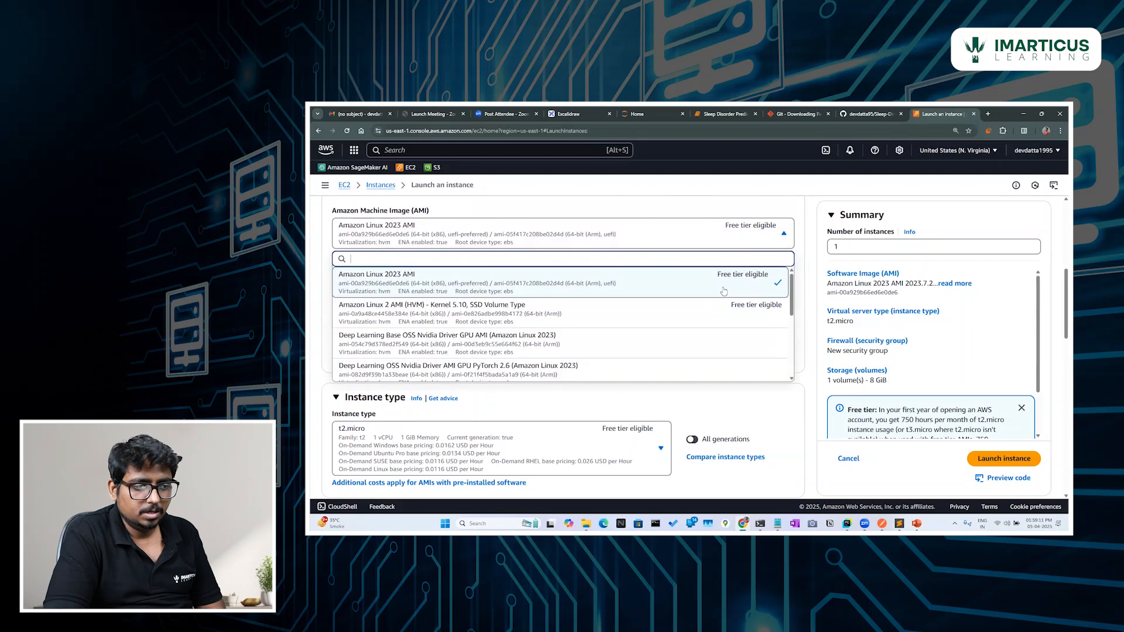
pyautogui.click(755, 206)
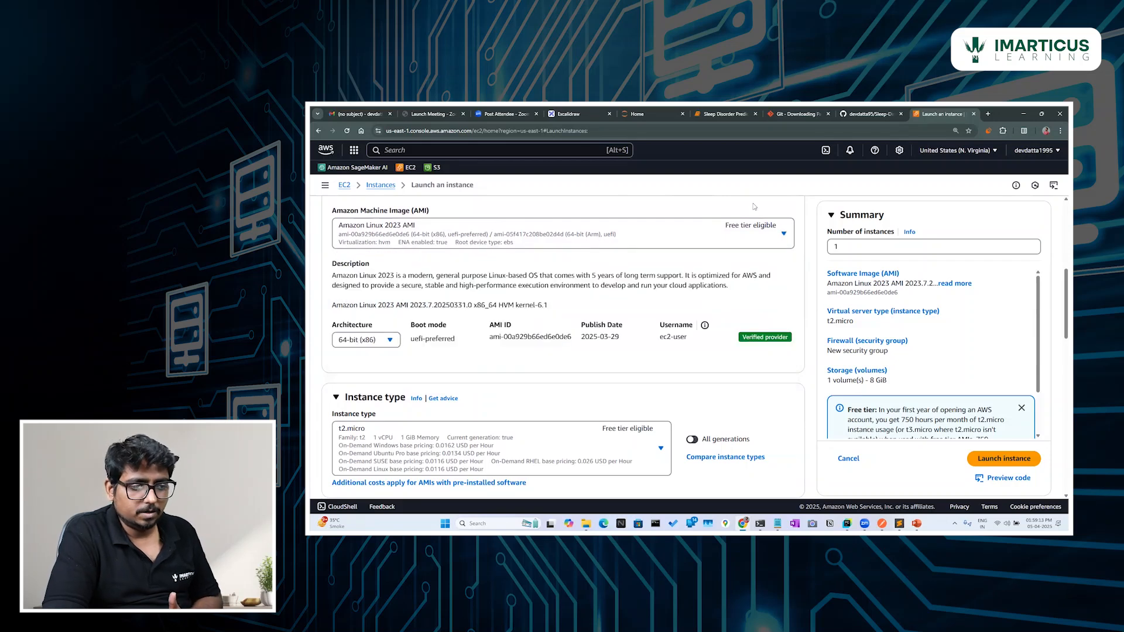
pyautogui.scroll(-1, 392, 293)
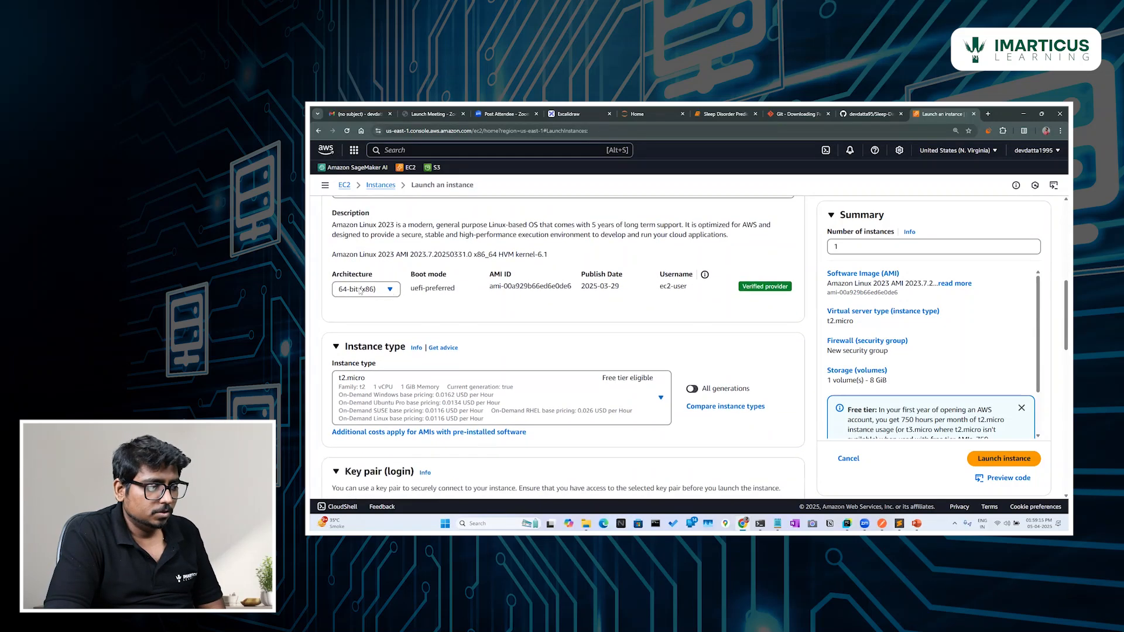
# Browse the available instance types and examine their vCPU counts, memory and hourly pricing.
pyautogui.scroll(-2, 424, 301)
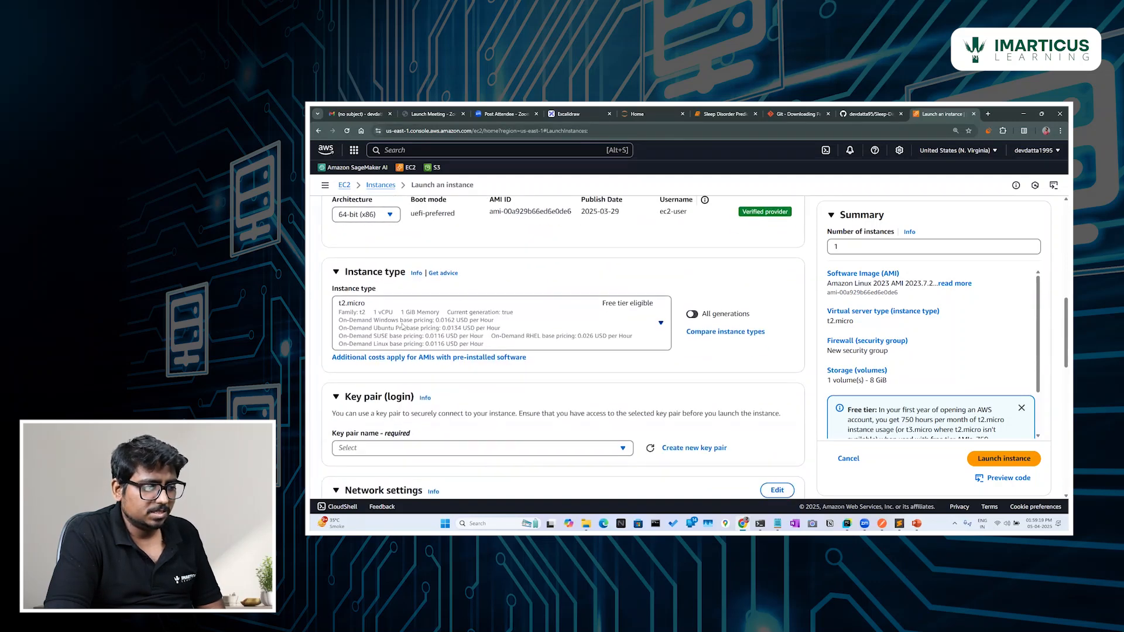
pyautogui.click(658, 326)
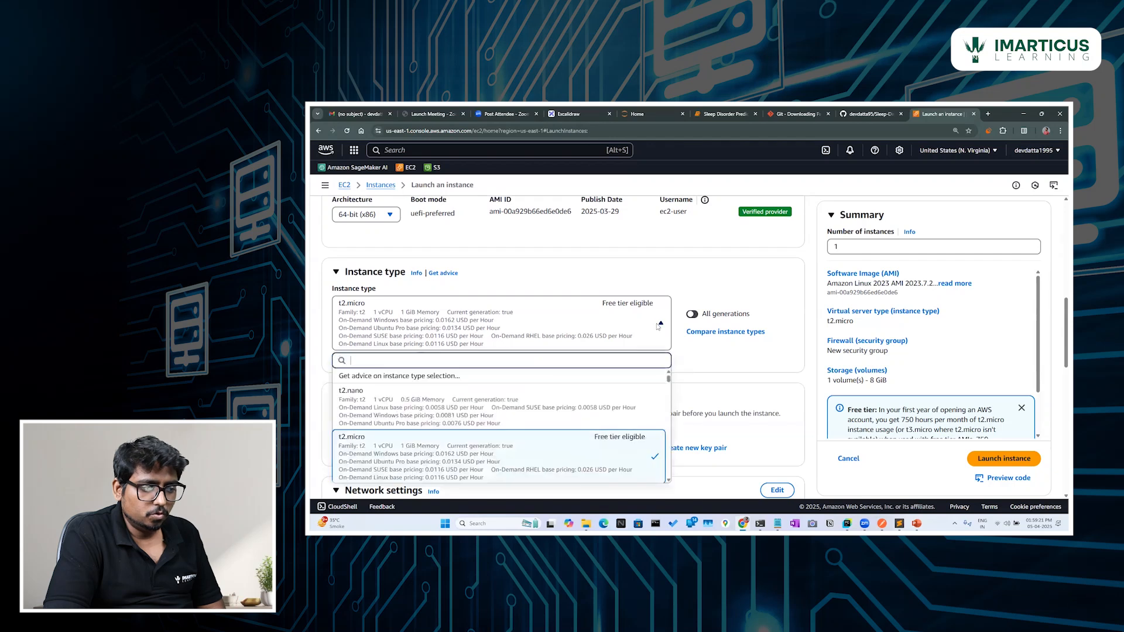
pyautogui.scroll(-1, 658, 325)
pyautogui.scroll(-5, 605, 363)
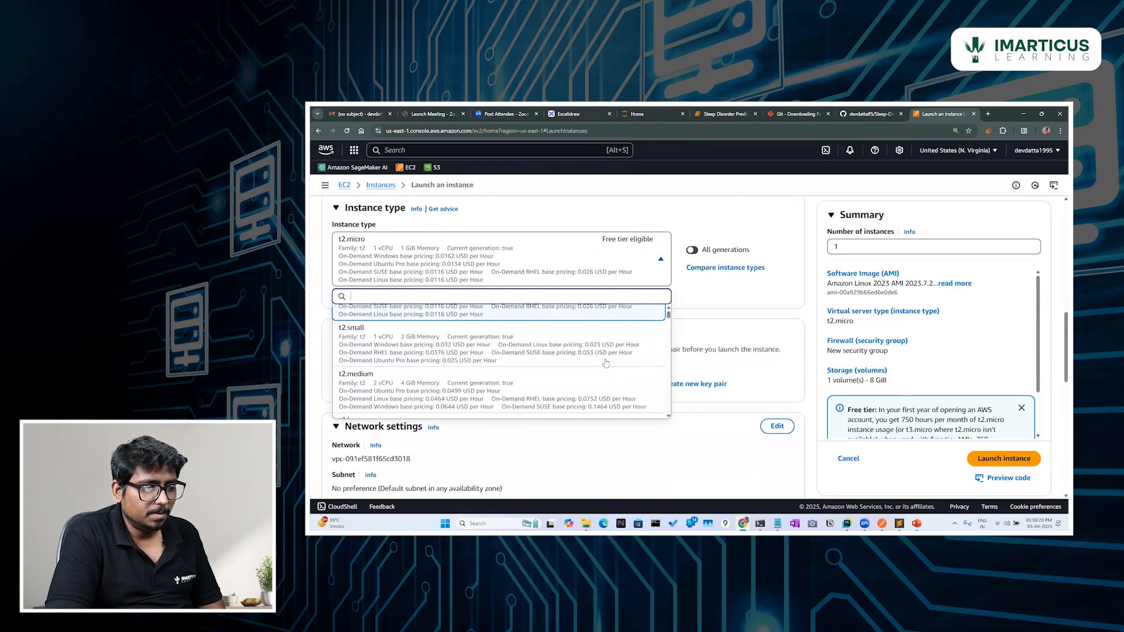
pyautogui.scroll(5, 605, 363)
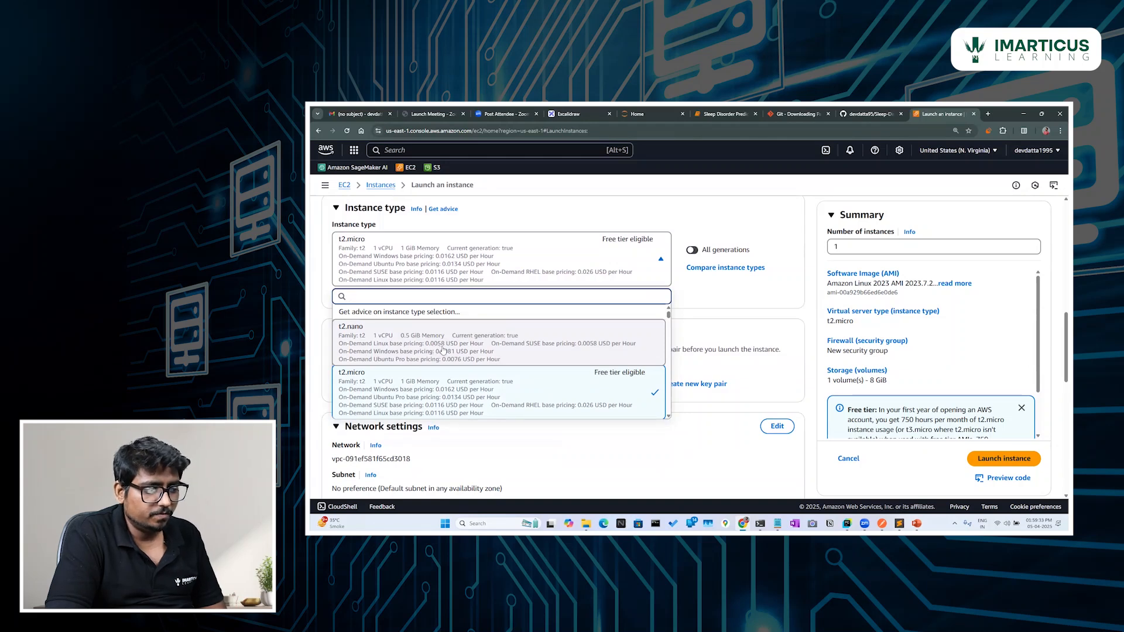
pyautogui.scroll(-15, 444, 350)
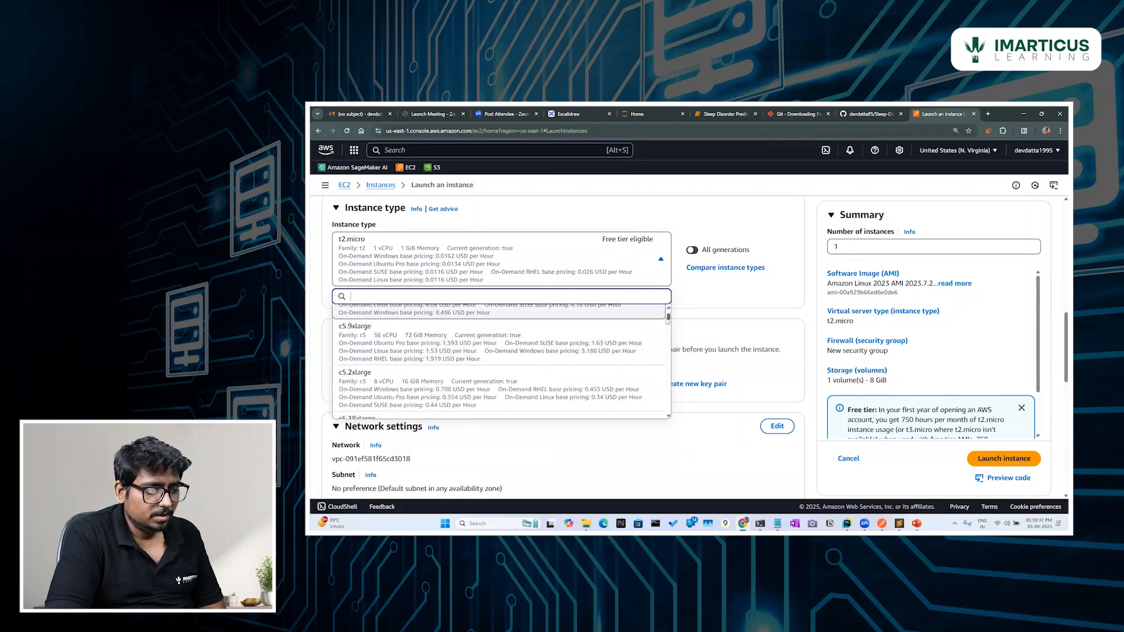
pyautogui.moveTo(668, 331); pyautogui.dragTo(662, 400)
pyautogui.scroll(-2, 662, 400)
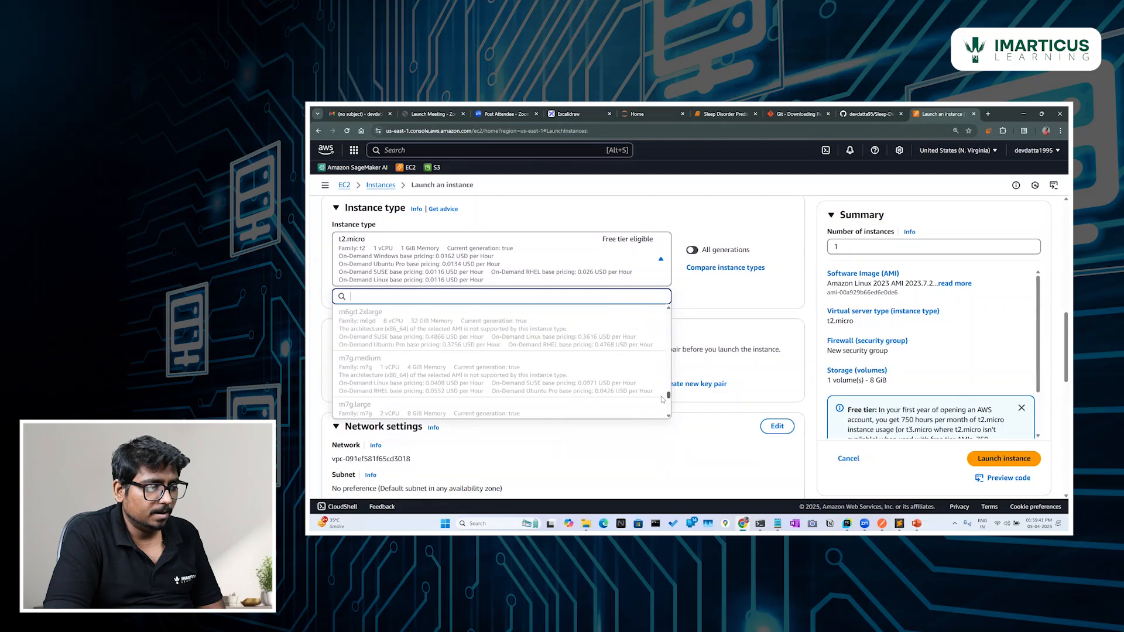
pyautogui.scroll(3, 448, 334)
pyautogui.scroll(5, 448, 334)
pyautogui.scroll(-10, 448, 335)
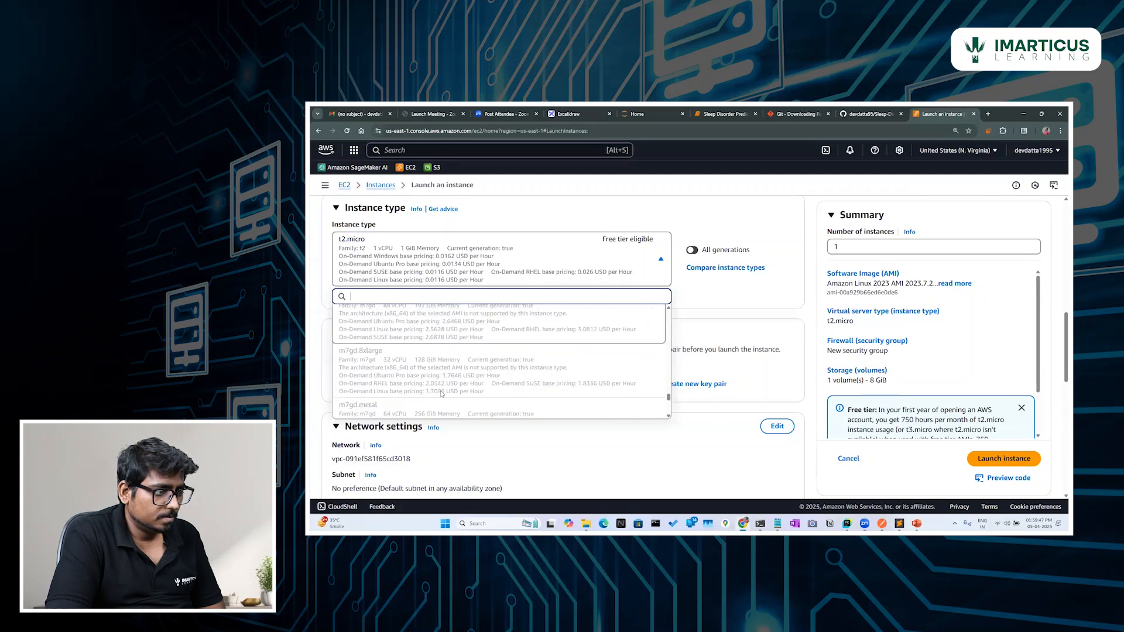
pyautogui.moveTo(669, 396); pyautogui.dragTo(672, 320)
pyautogui.scroll(-5, 446, 361)
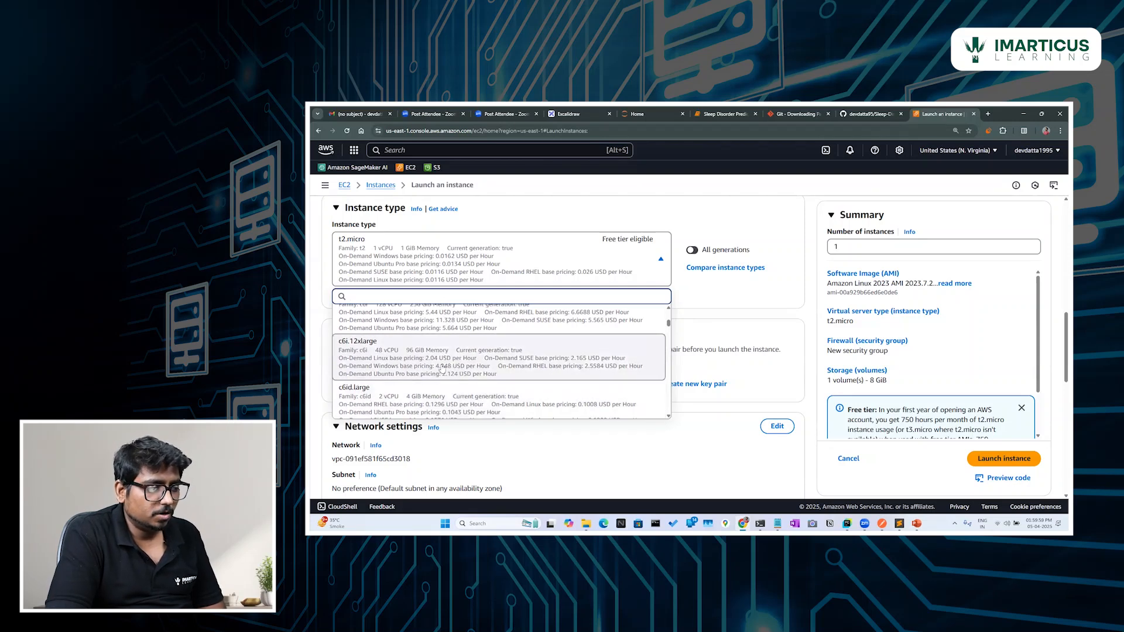
pyautogui.scroll(10, 441, 368)
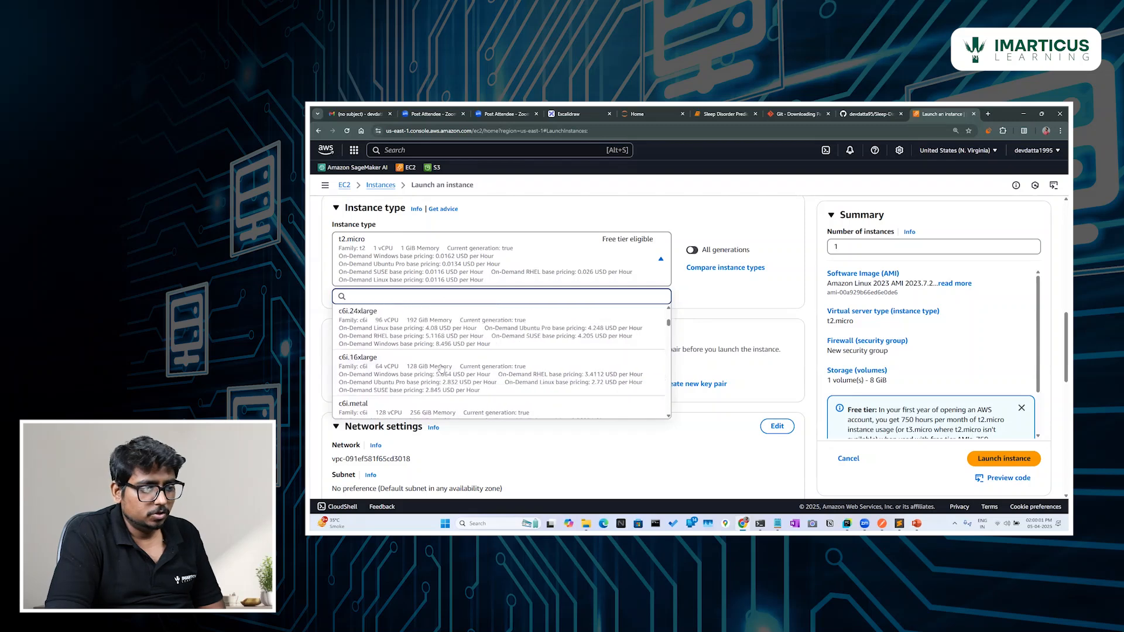
# Choose the free-tier eligible t2.micro as the instance type.
pyautogui.scroll(15, 441, 368)
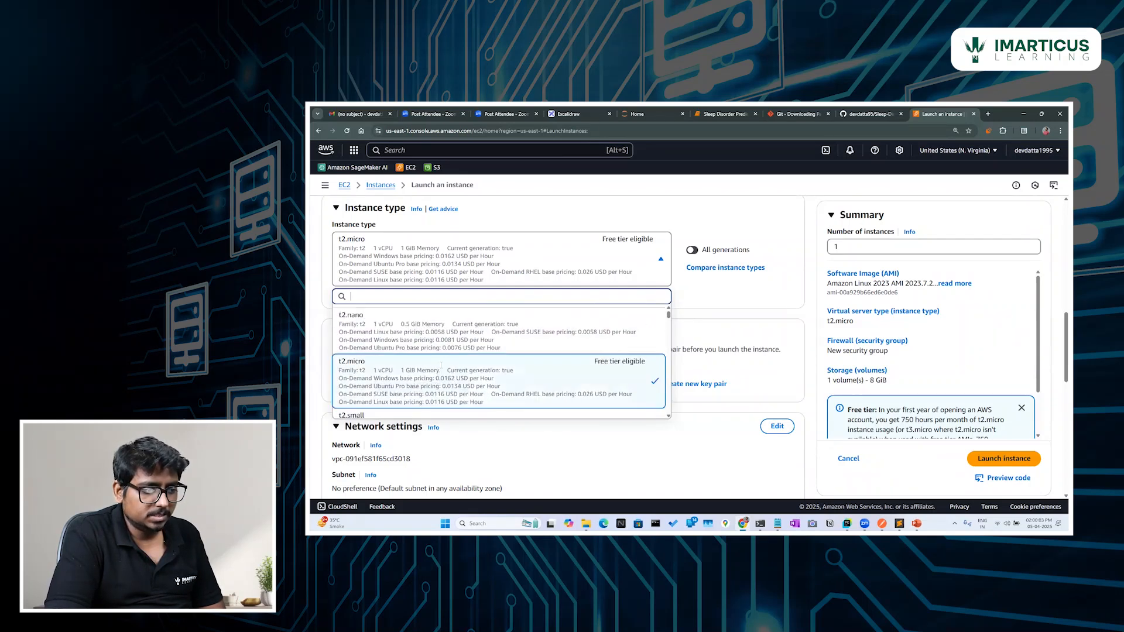
pyautogui.scroll(-5, 441, 369)
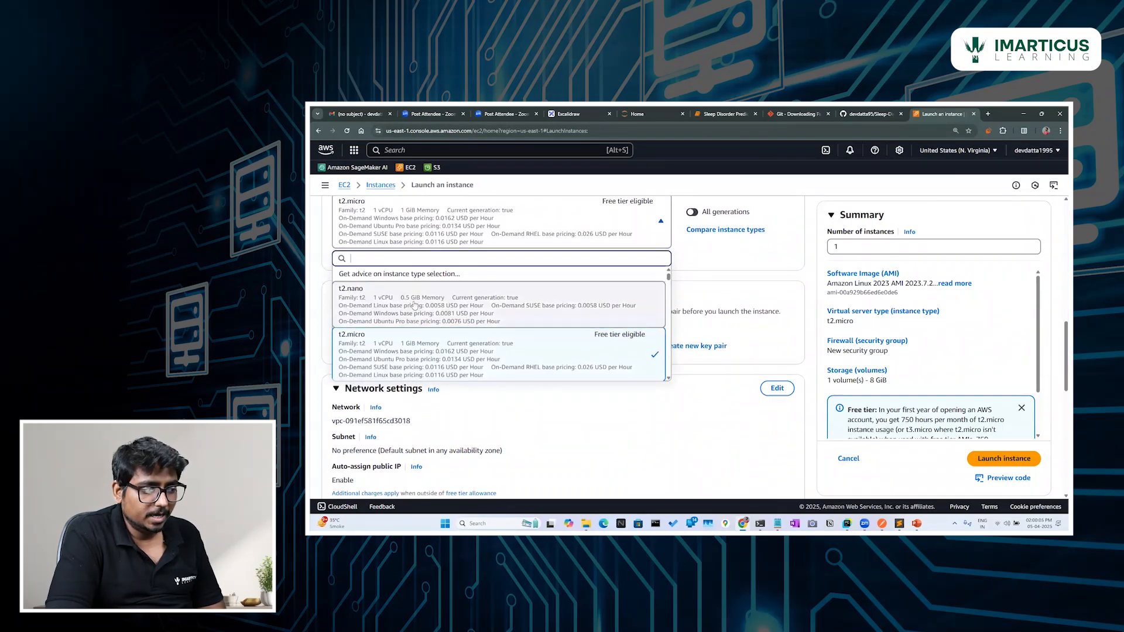
pyautogui.click(595, 352)
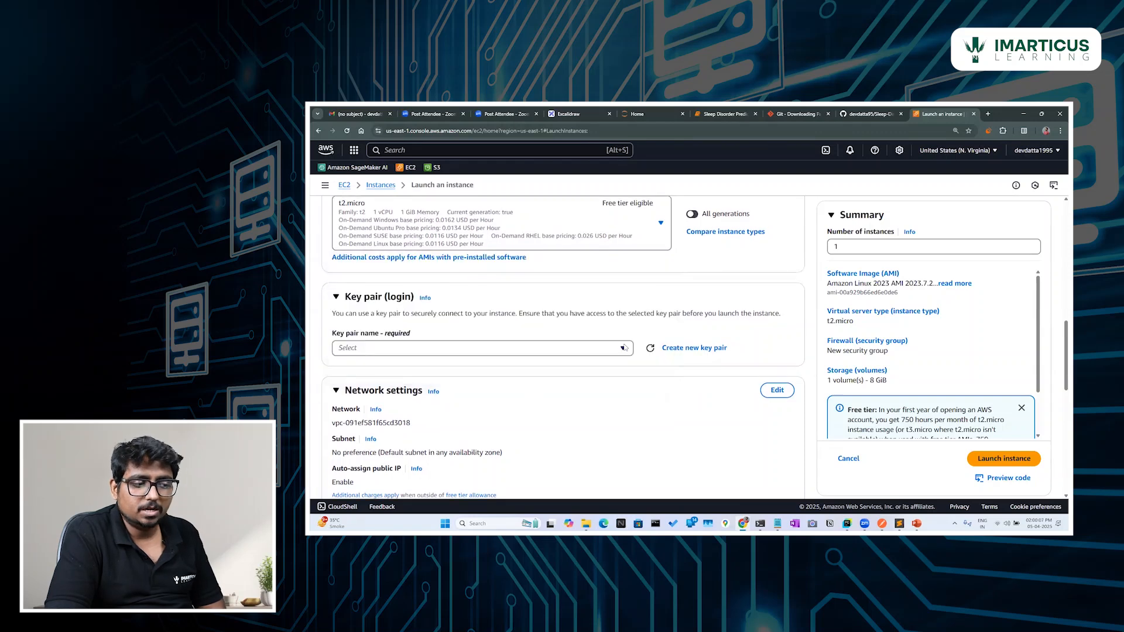
pyautogui.scroll(2, 610, 291)
pyautogui.scroll(1, 598, 297)
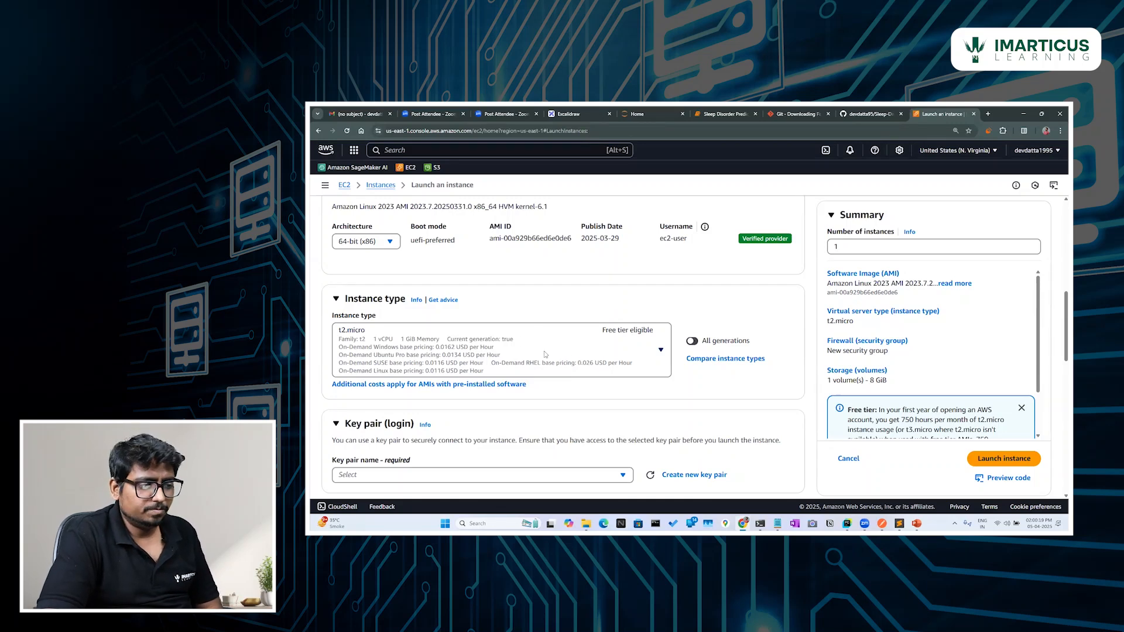
# Create a new RSA key pair named Cloud in .pem format for logging in to the instance.
pyautogui.scroll(-1, 539, 343)
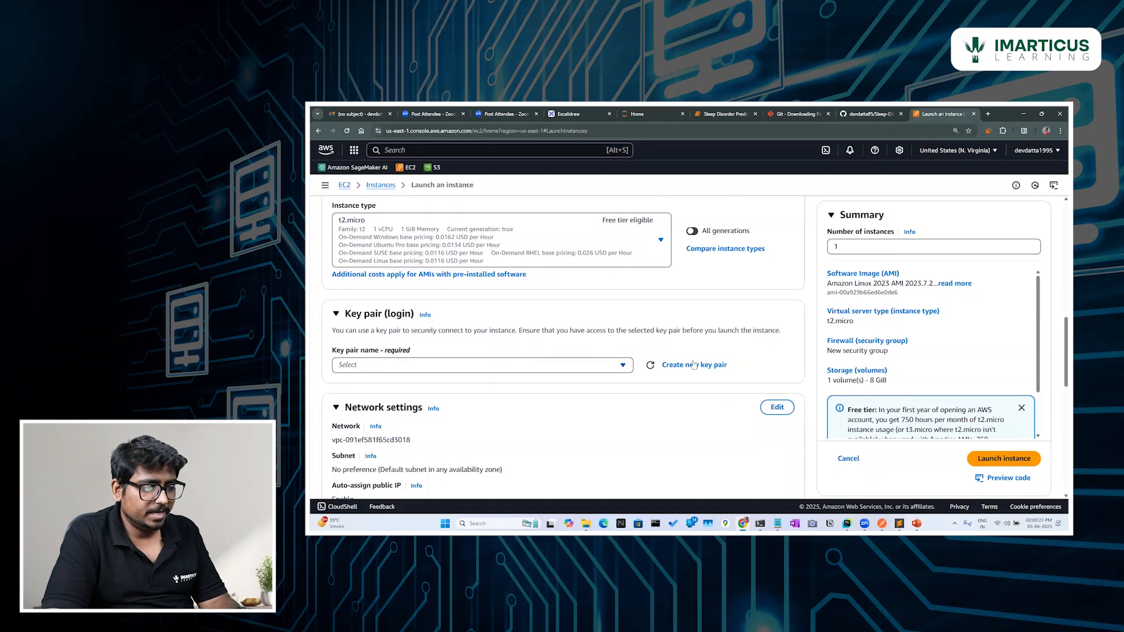
pyautogui.click(695, 365)
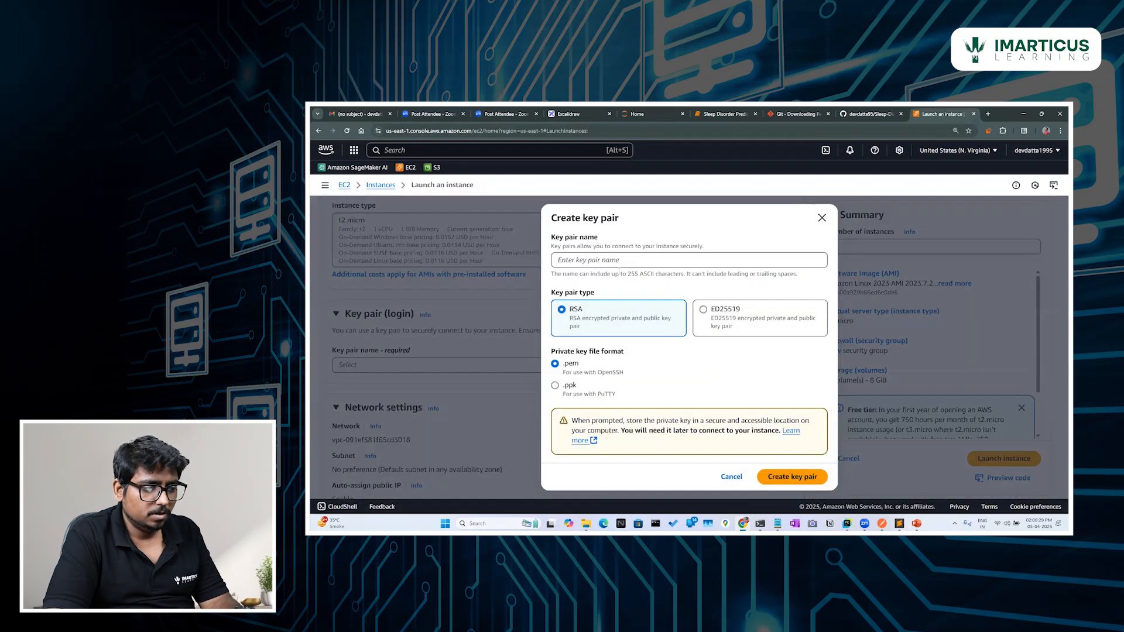
pyautogui.click(647, 261)
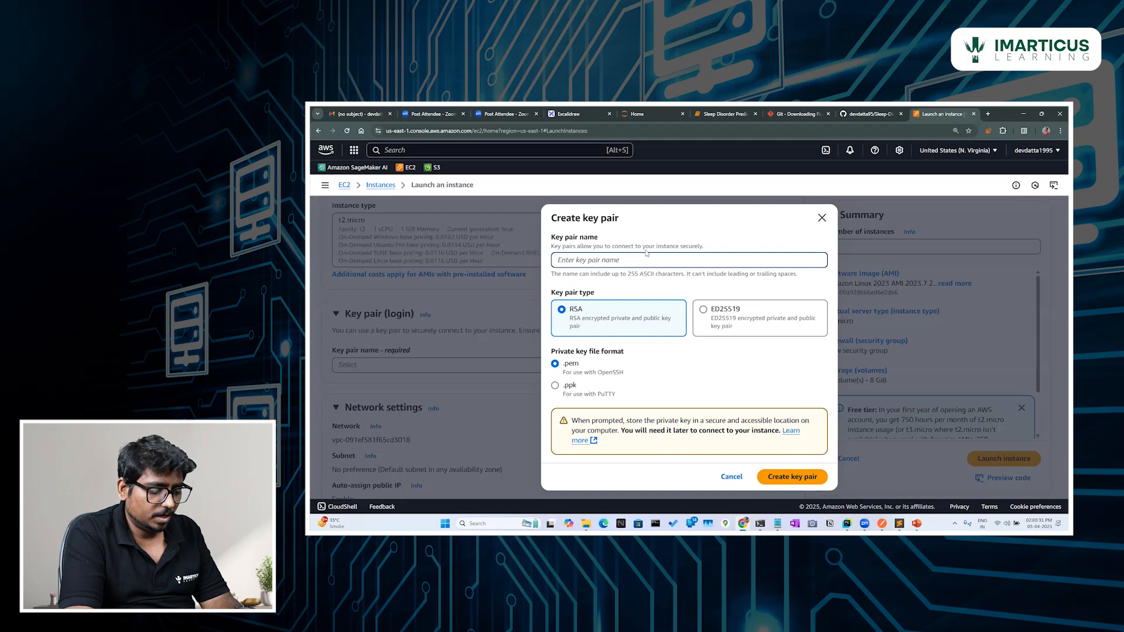
pyautogui.press('capslock')
pyautogui.press('capslock')
pyautogui.write('c')
pyautogui.press('capslock')
pyautogui.press('capslock')
pyautogui.write('loud')
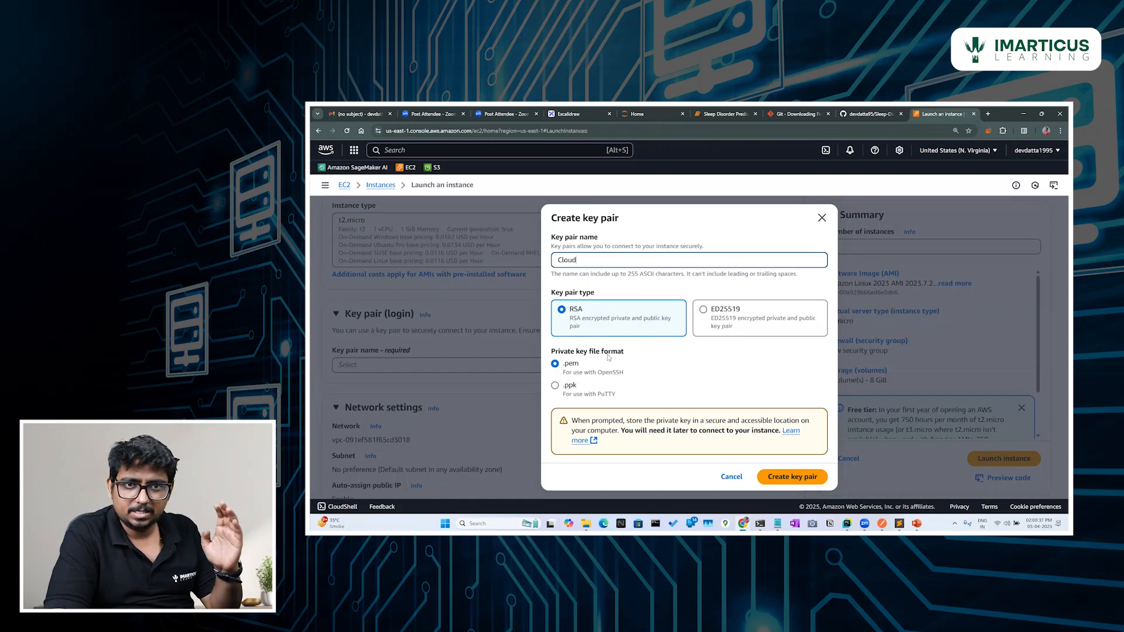
pyautogui.click(790, 478)
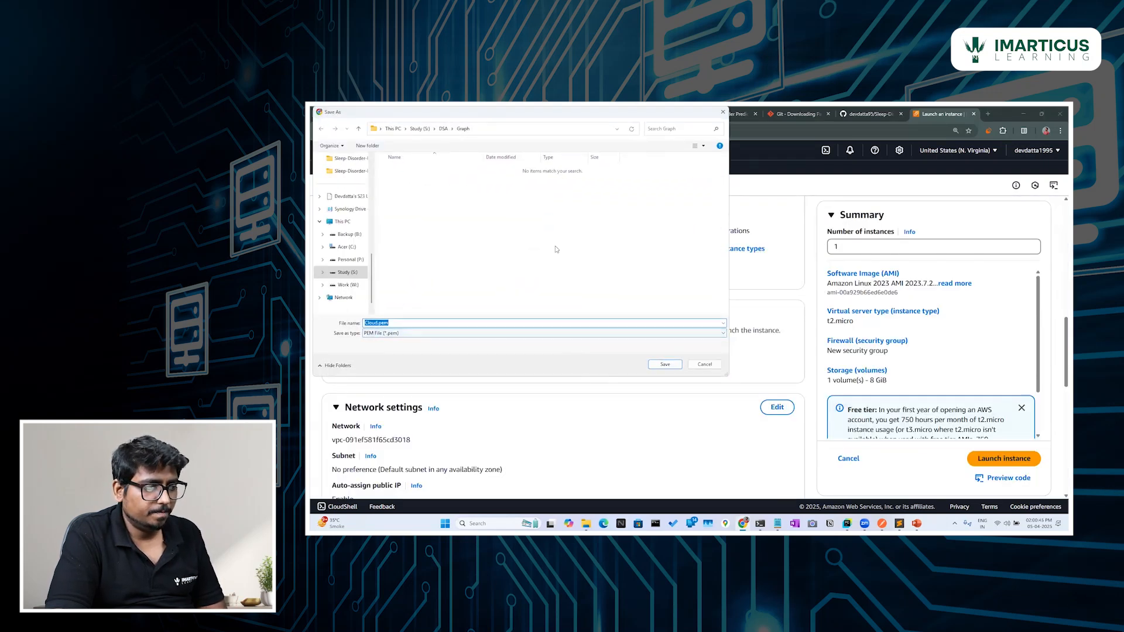
# Save the Cloud.pem key file to the Desktop.
pyautogui.scroll(3, 335, 207)
pyautogui.scroll(3, 335, 208)
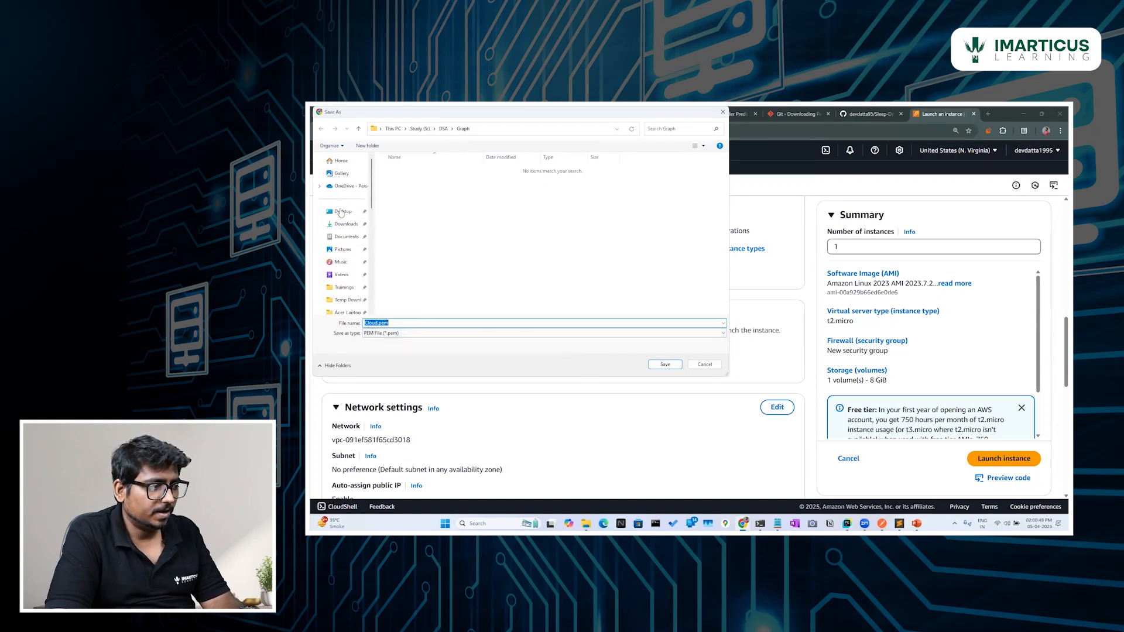
pyautogui.click(343, 212)
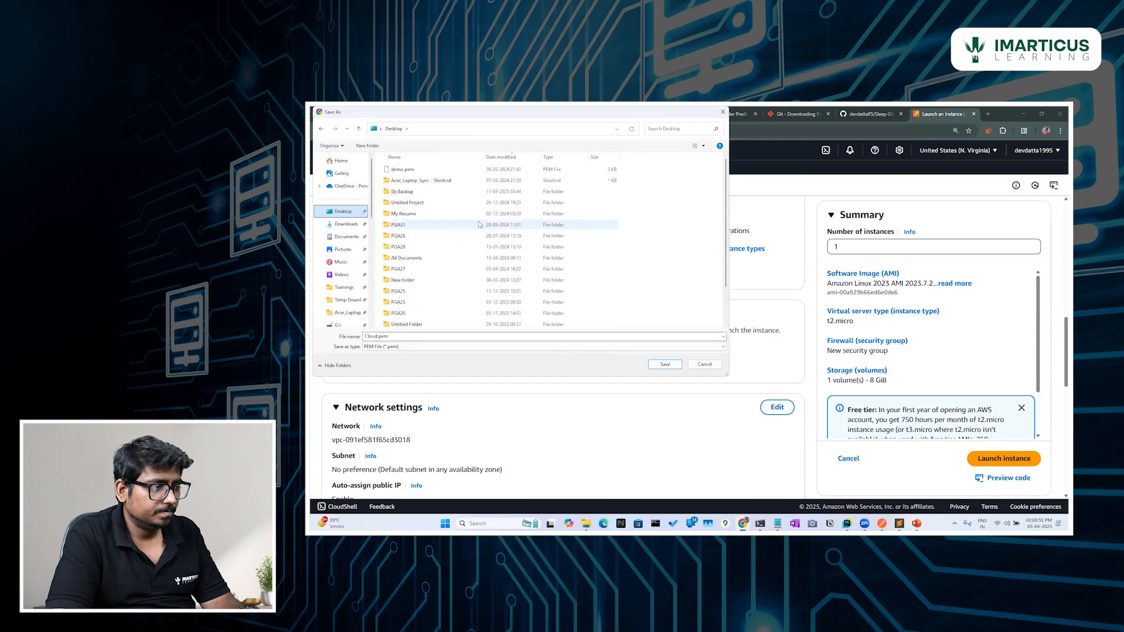
pyautogui.scroll(-1, 477, 221)
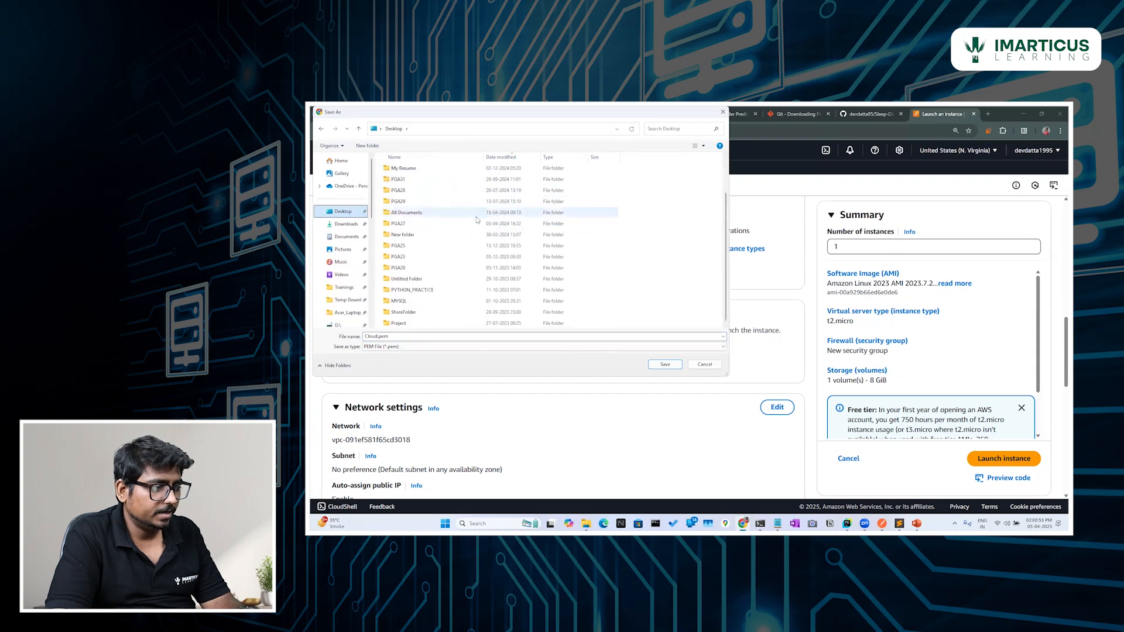
pyautogui.scroll(1, 477, 220)
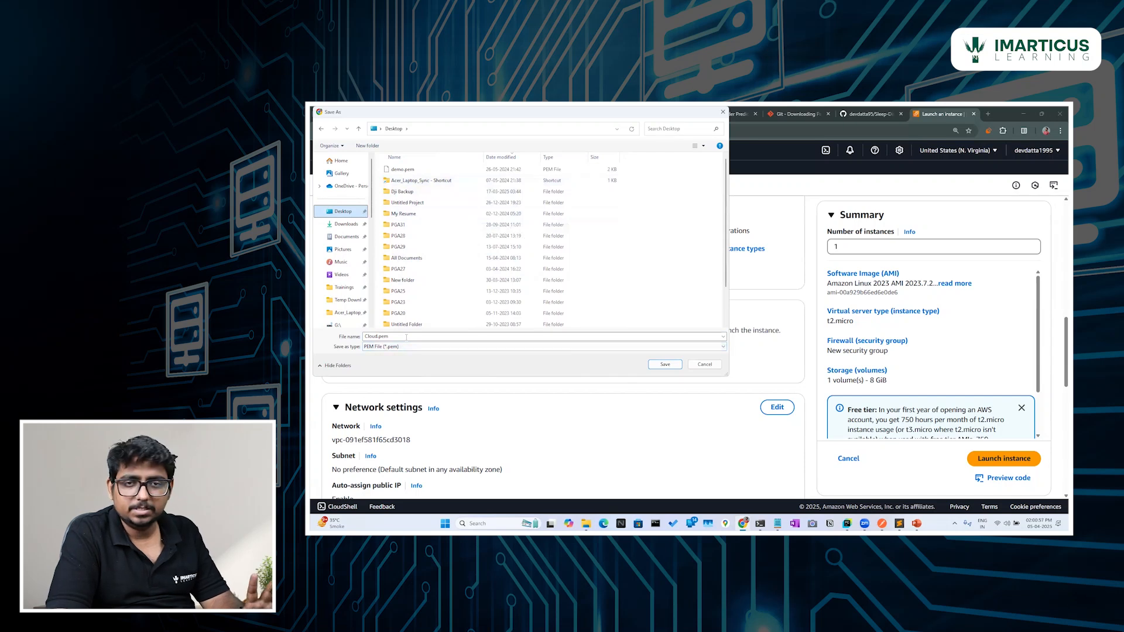
pyautogui.click(676, 365)
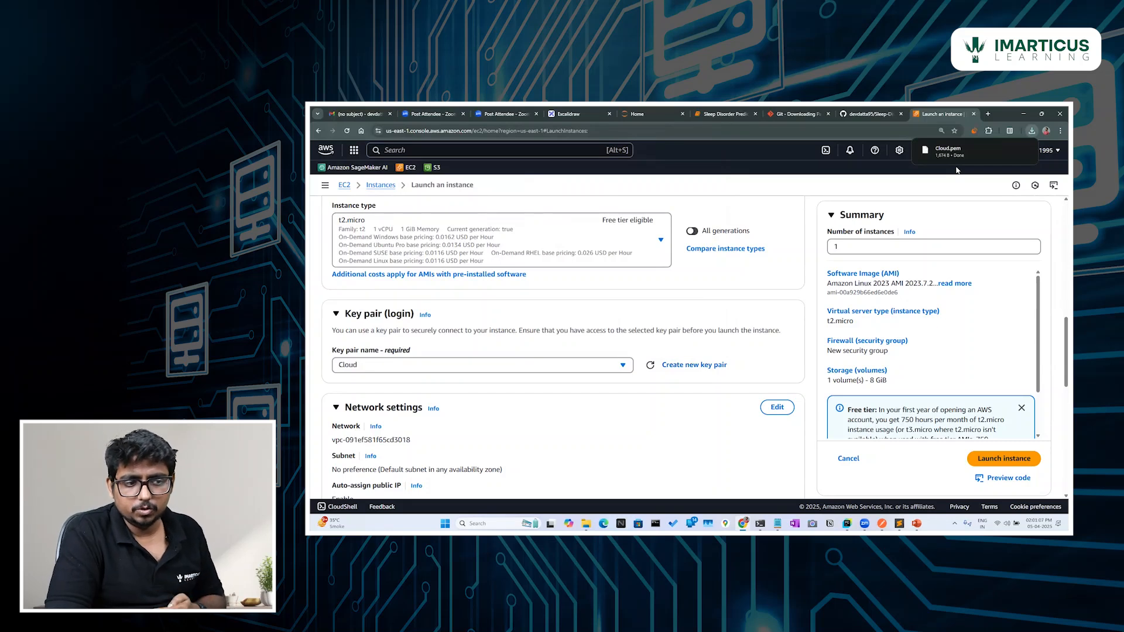
# Allow both HTTPS and HTTP traffic from the internet in the new security group's firewall rules.
pyautogui.scroll(-3, 747, 328)
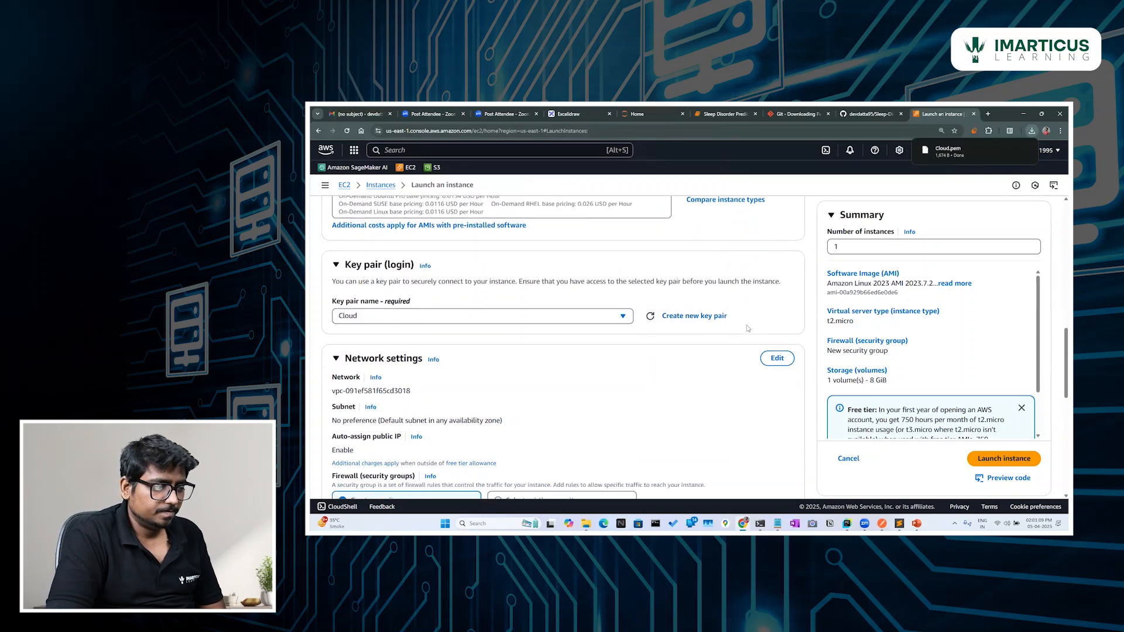
pyautogui.scroll(-3, 687, 314)
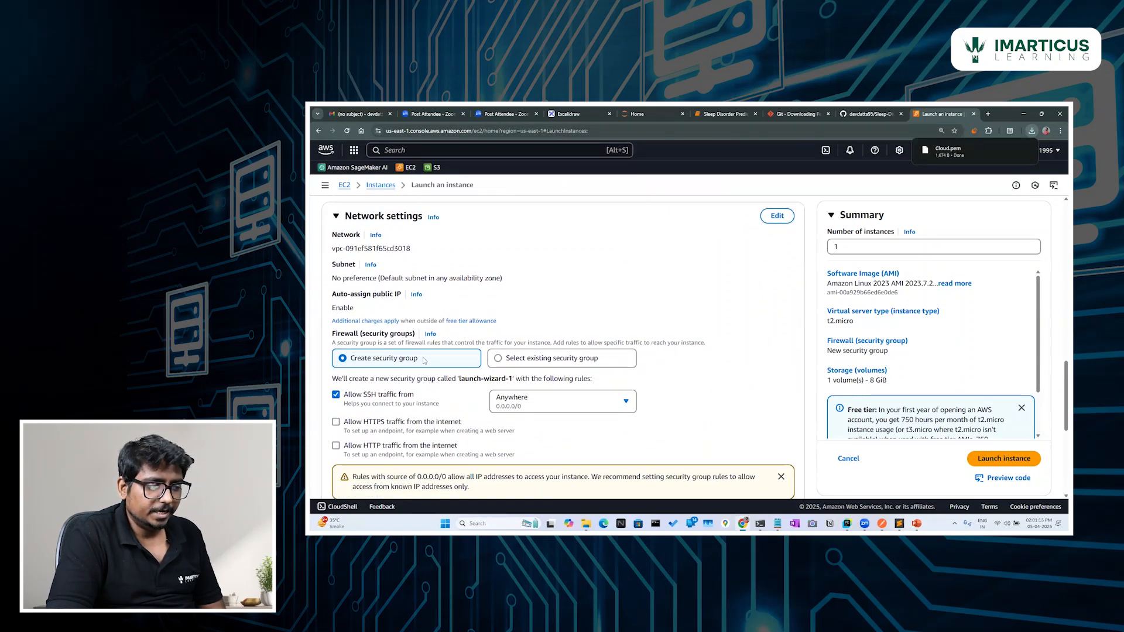
pyautogui.scroll(-1, 375, 375)
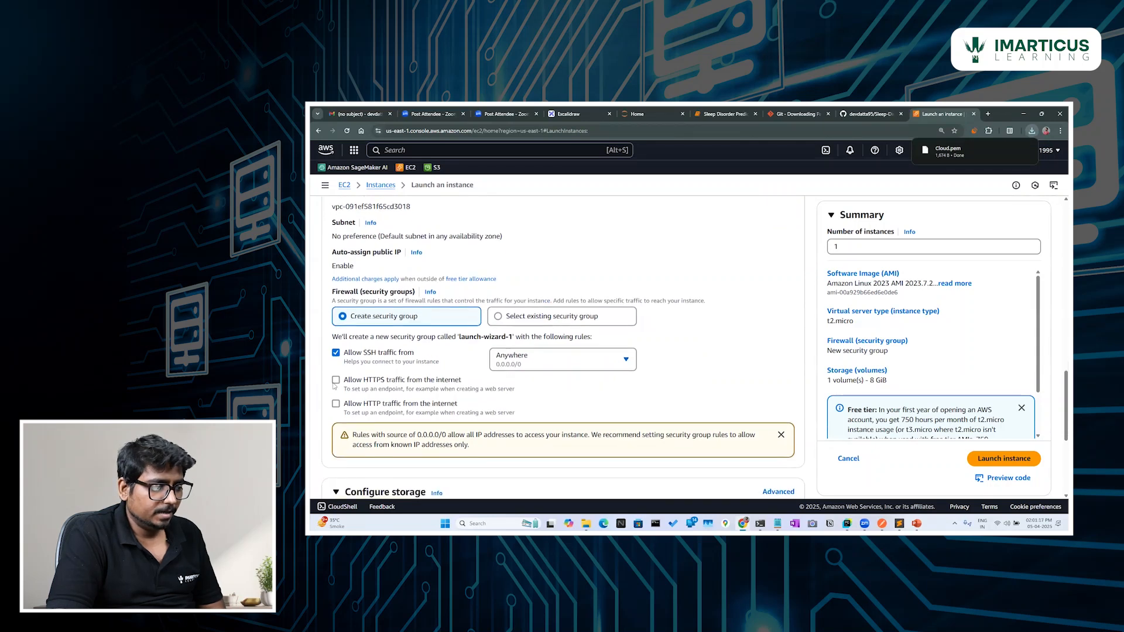
pyautogui.click(336, 380)
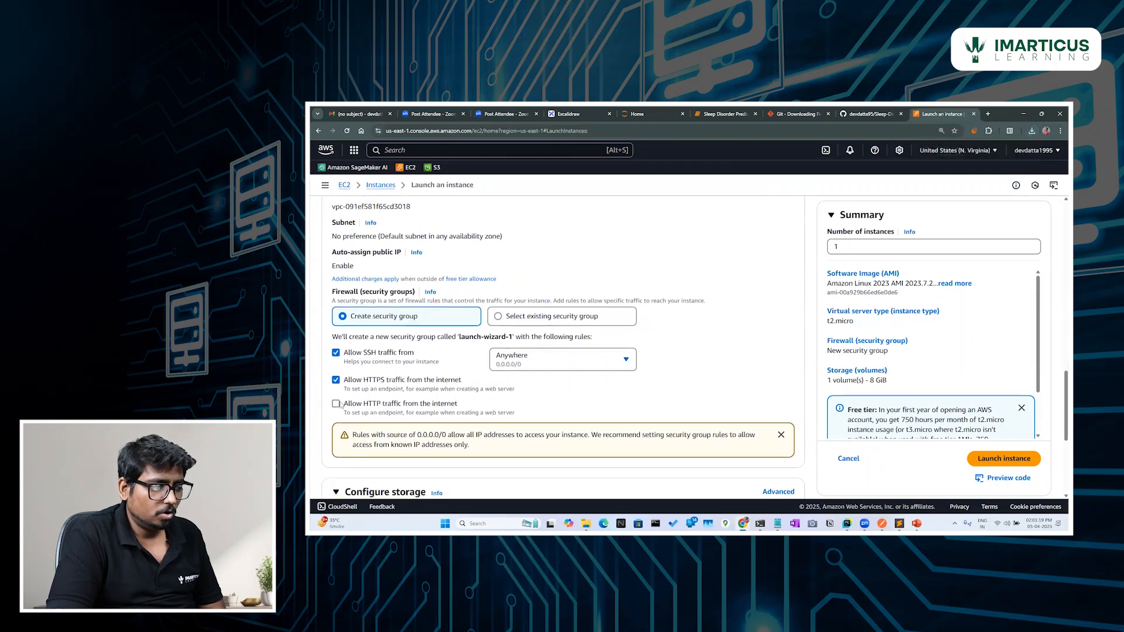
pyautogui.click(337, 404)
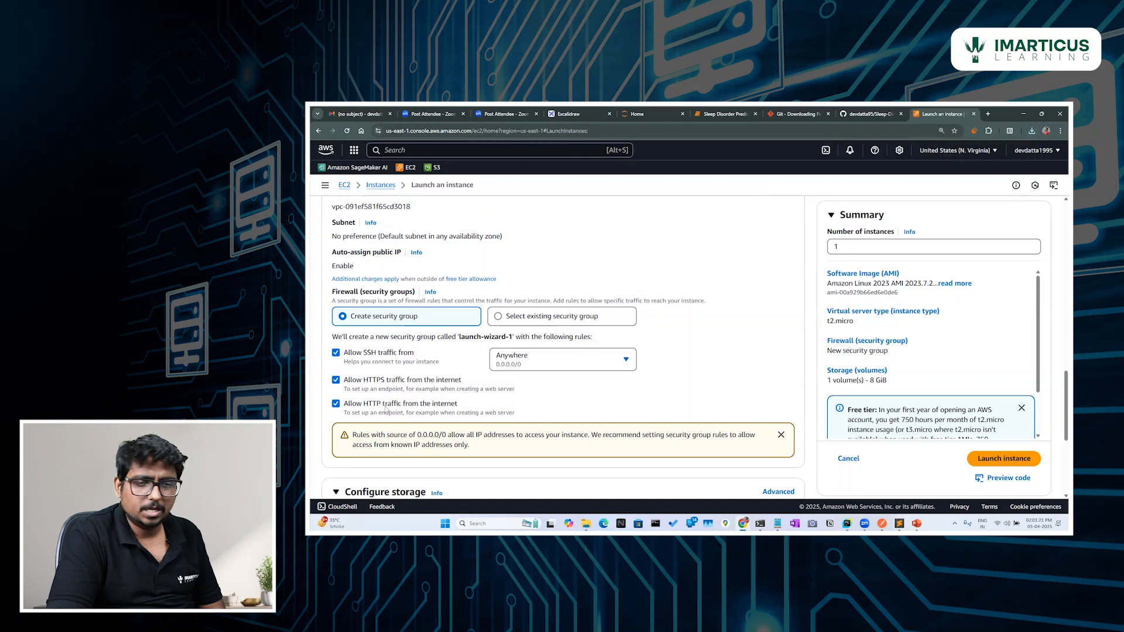
# Examine the instance's storage configuration and expand the advanced details to look through the available options.
pyautogui.scroll(-4, 386, 410)
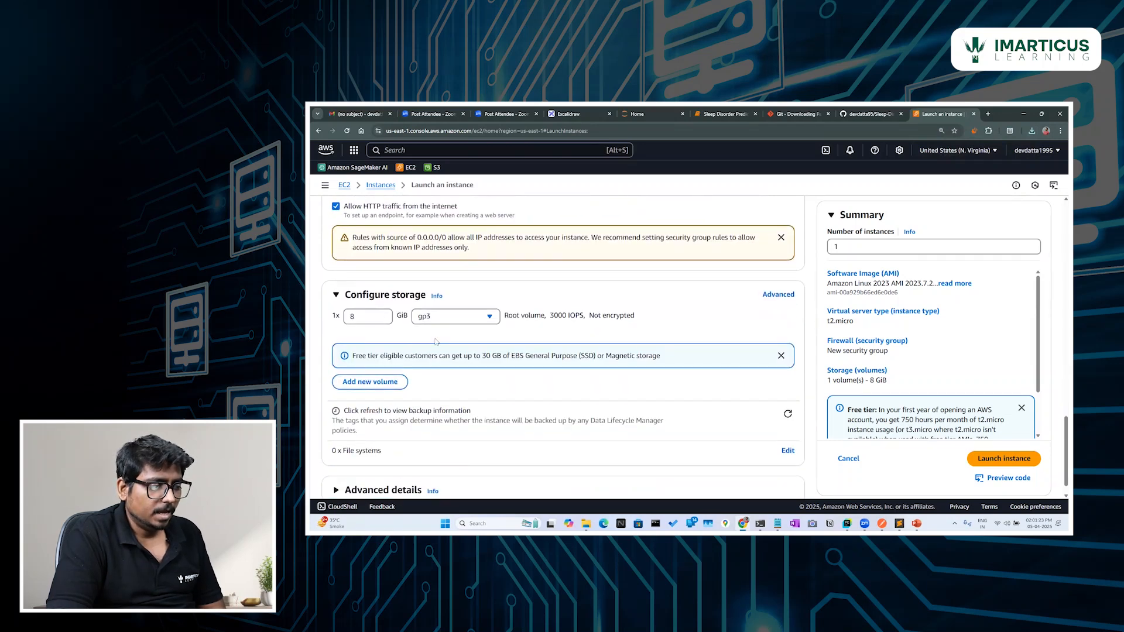
pyautogui.scroll(1, 381, 335)
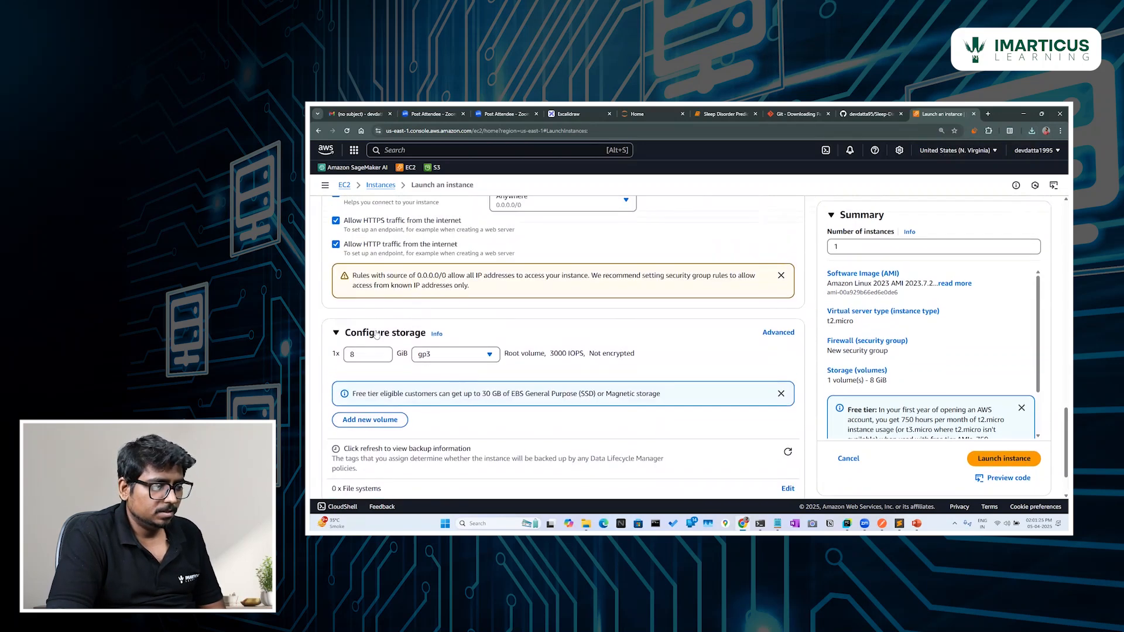
pyautogui.scroll(-1, 399, 339)
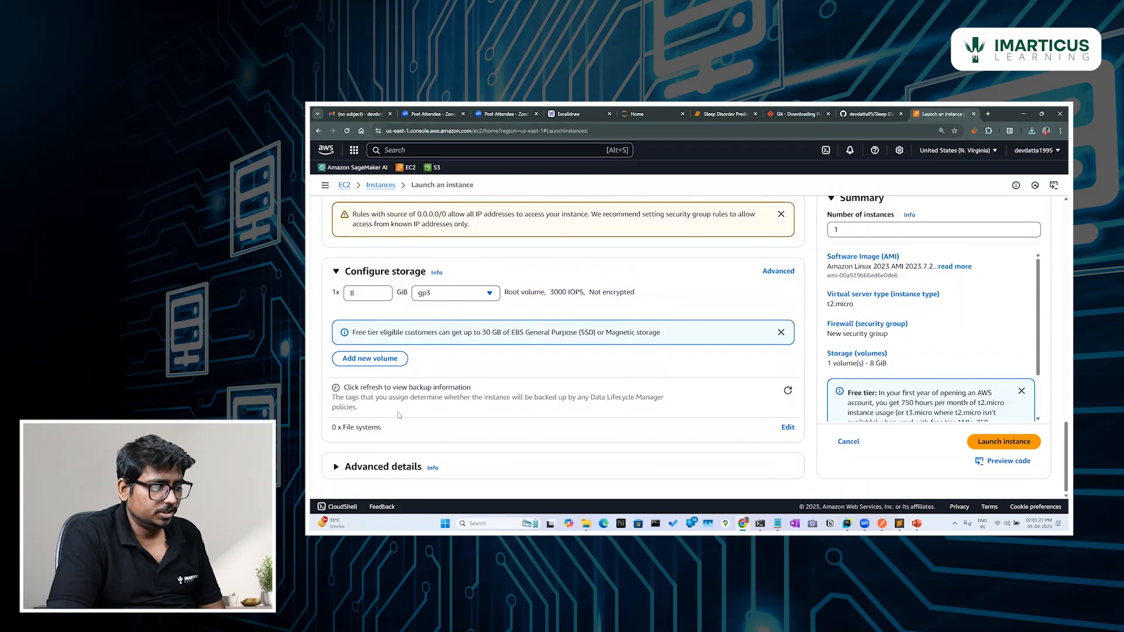
pyautogui.click(343, 468)
pyautogui.scroll(-2, 349, 445)
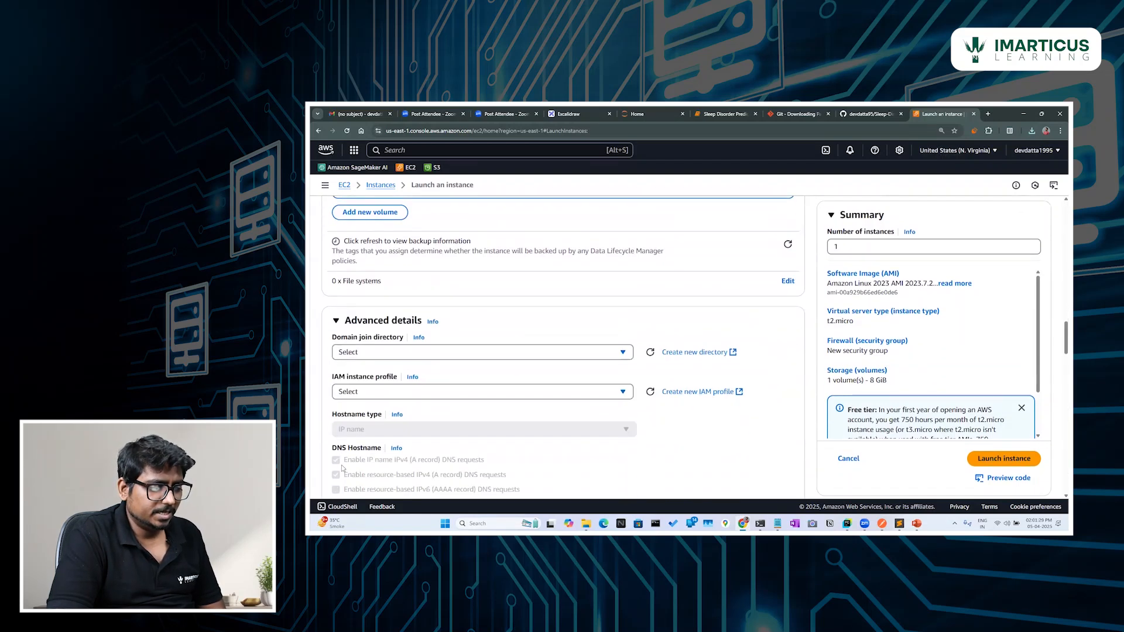
pyautogui.scroll(-4, 349, 433)
pyautogui.scroll(1, 350, 430)
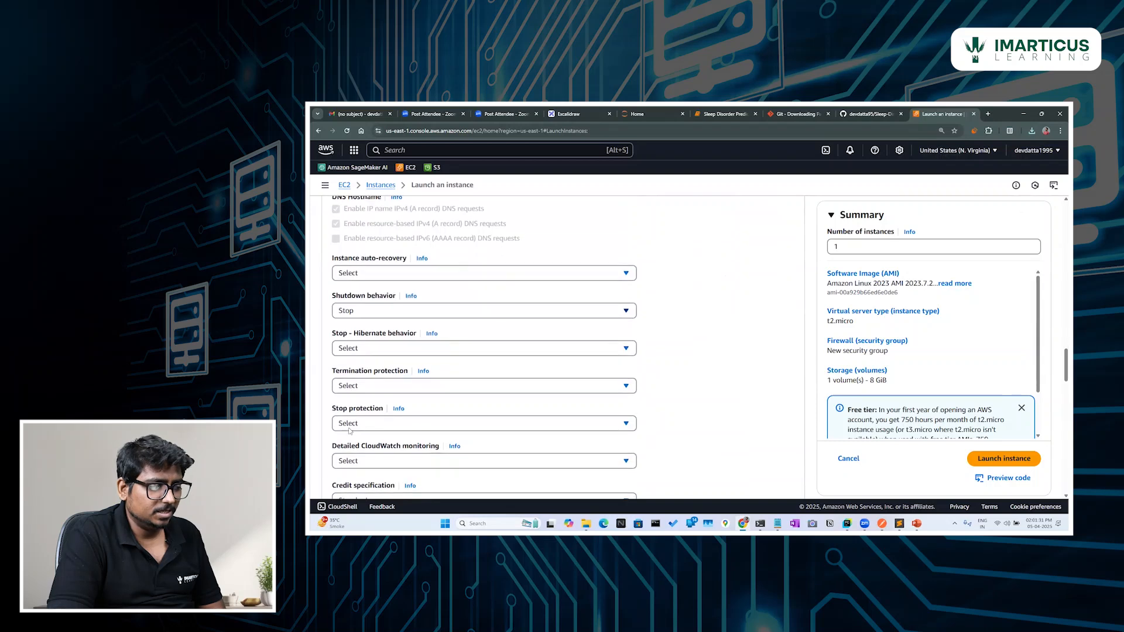
pyautogui.scroll(-6, 349, 431)
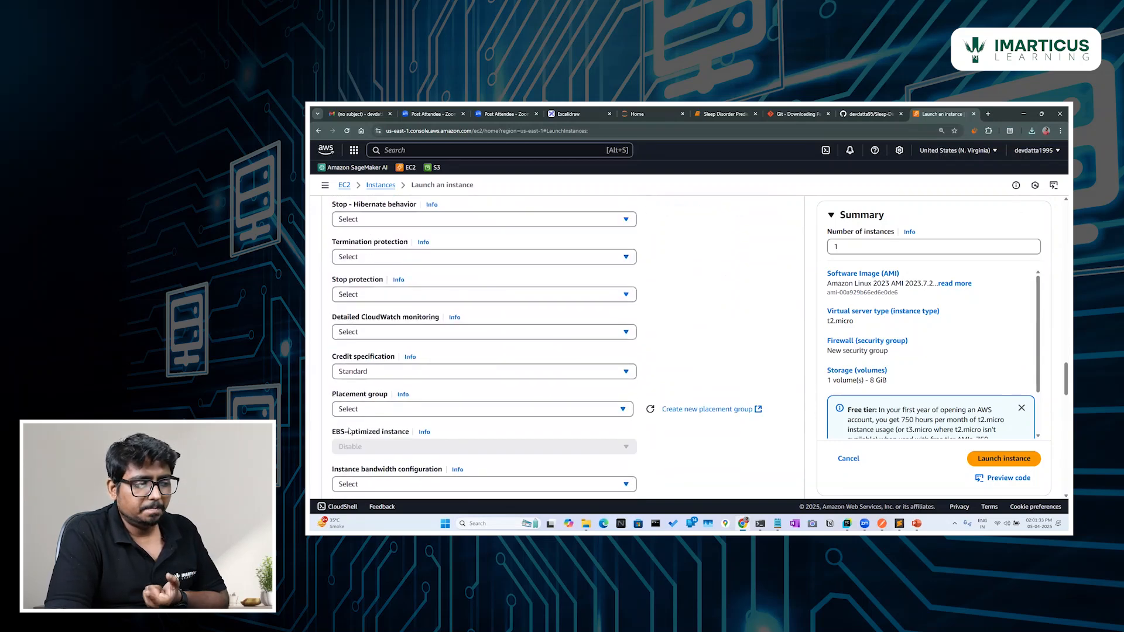
# Review the complete launch configuration, including the name, machine image, instance type, key pair, network rules and storage.
pyautogui.scroll(20, 349, 431)
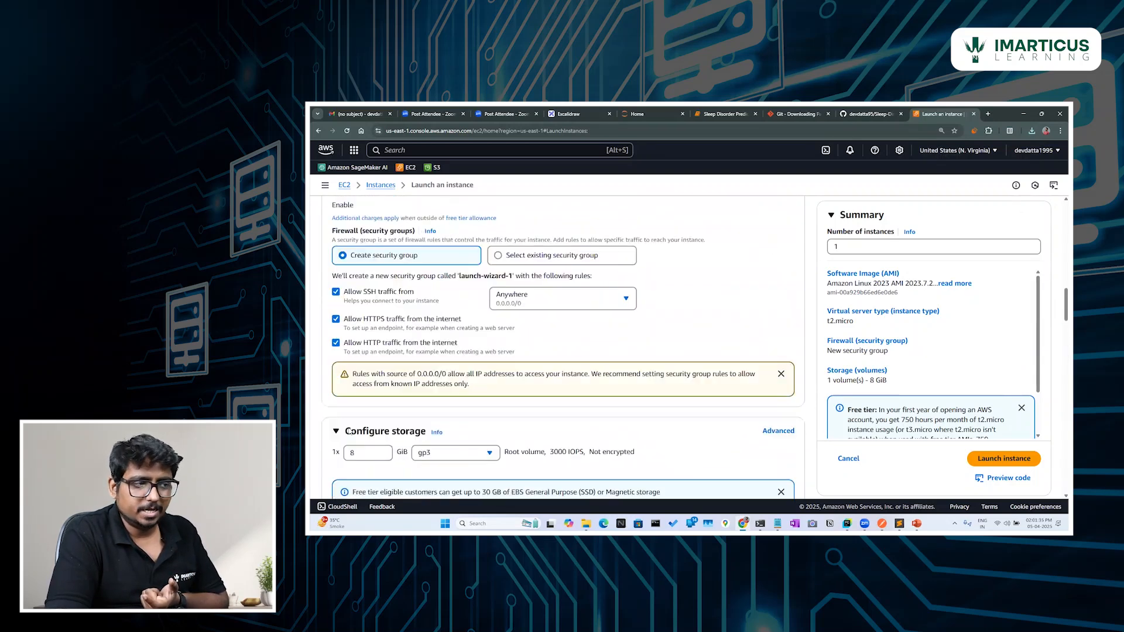
pyautogui.scroll(-2, 350, 432)
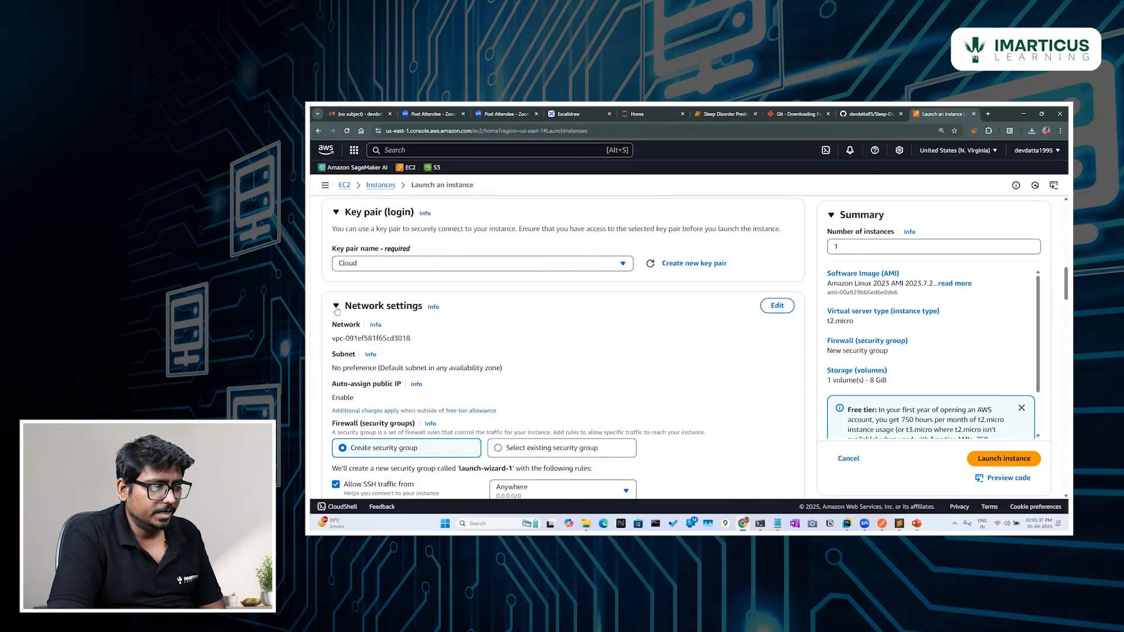
pyautogui.click(337, 307)
pyautogui.scroll(1, 396, 326)
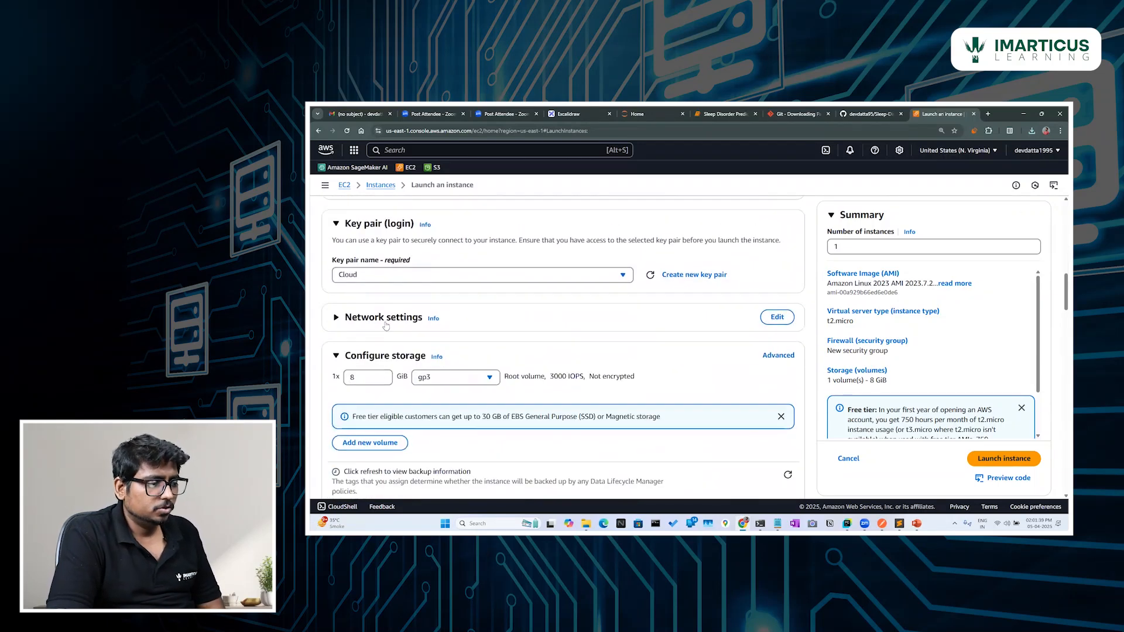
pyautogui.click(337, 320)
pyautogui.scroll(-3, 338, 323)
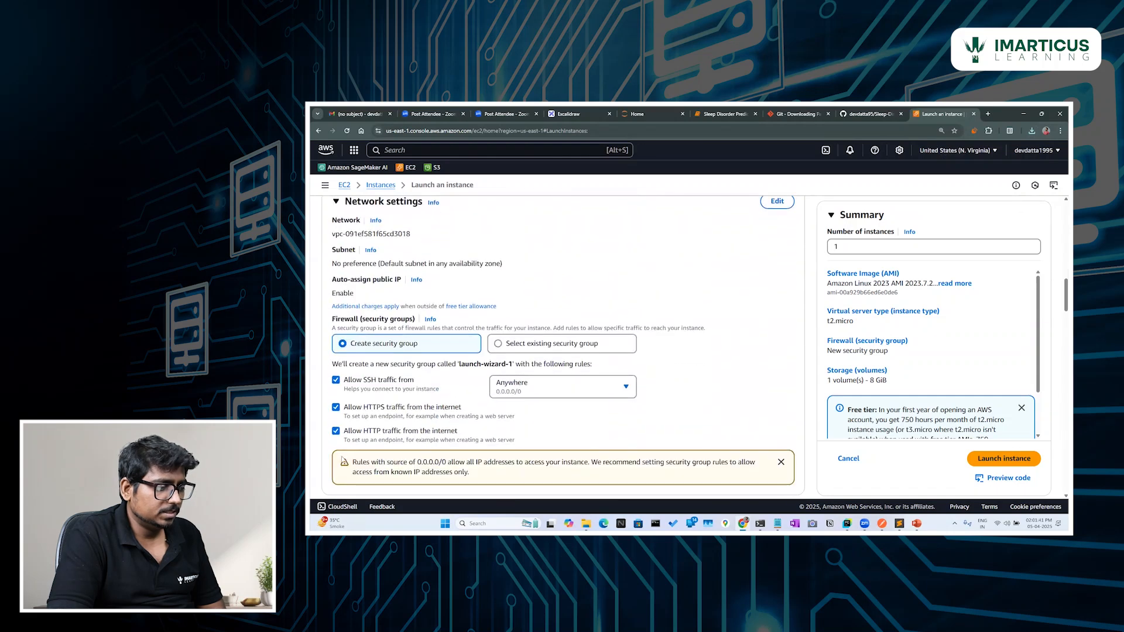
pyautogui.scroll(10, 364, 375)
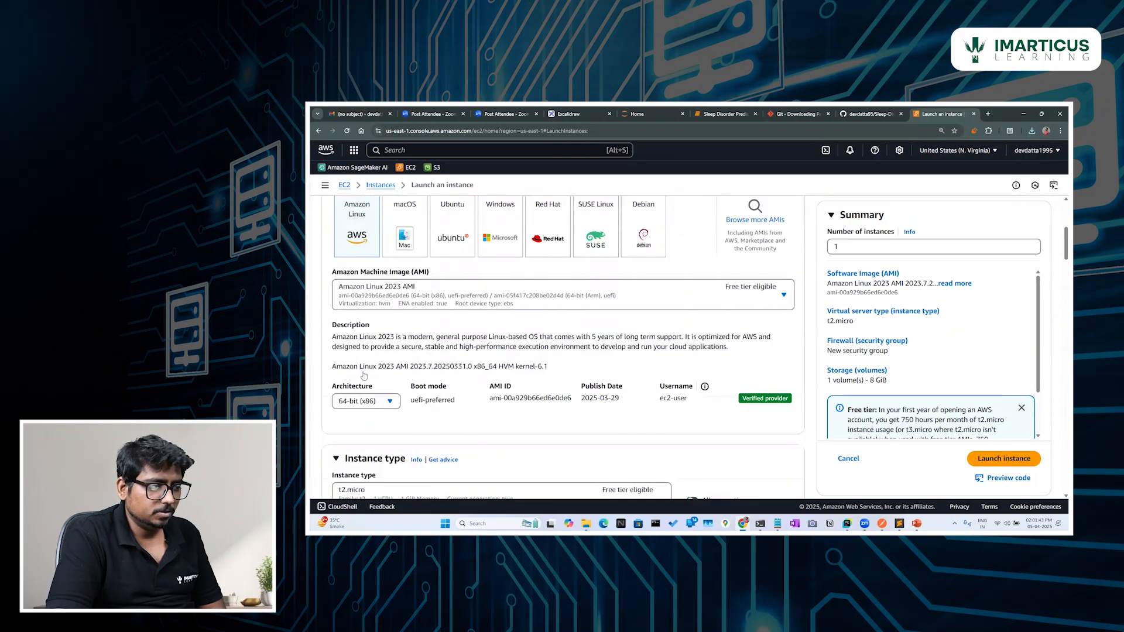
pyautogui.scroll(1, 373, 281)
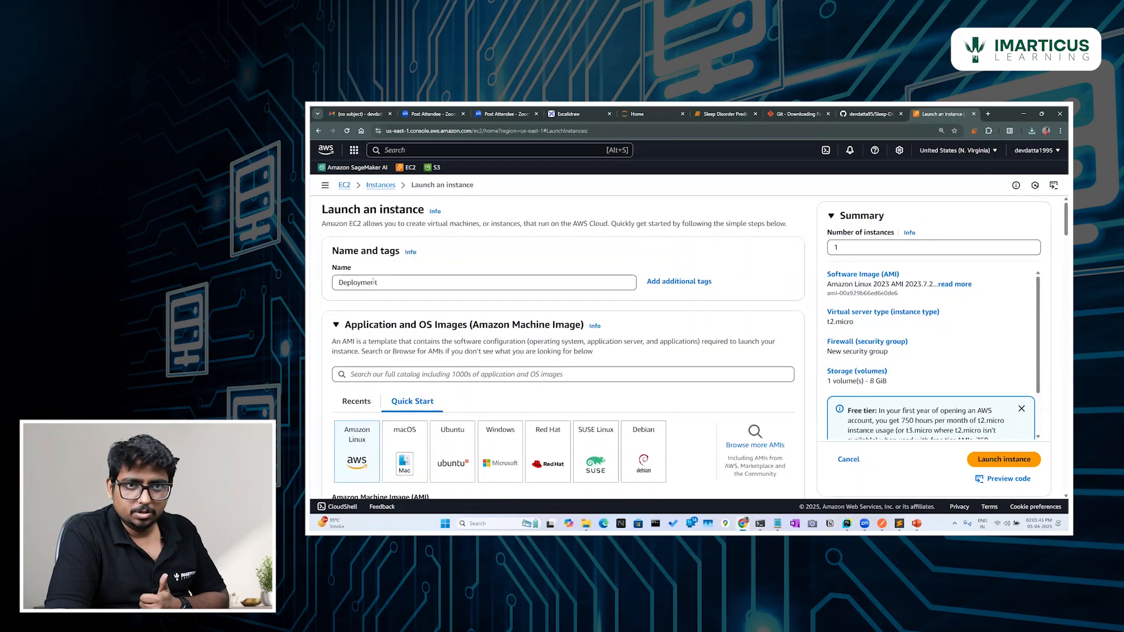
pyautogui.scroll(-4, 372, 275)
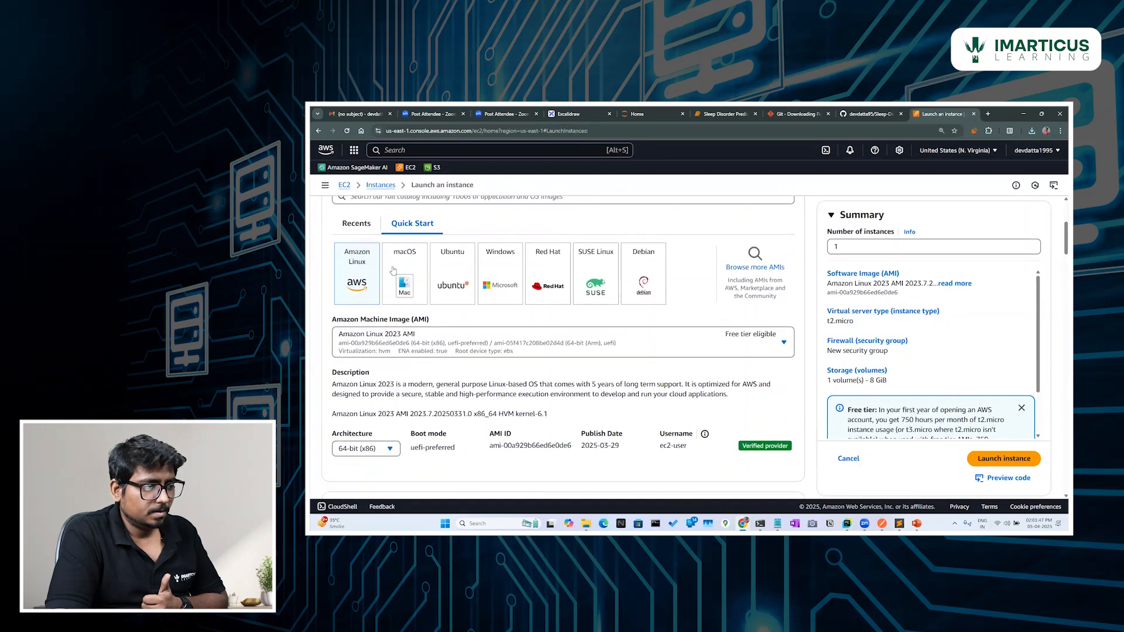
pyautogui.scroll(-1, 368, 260)
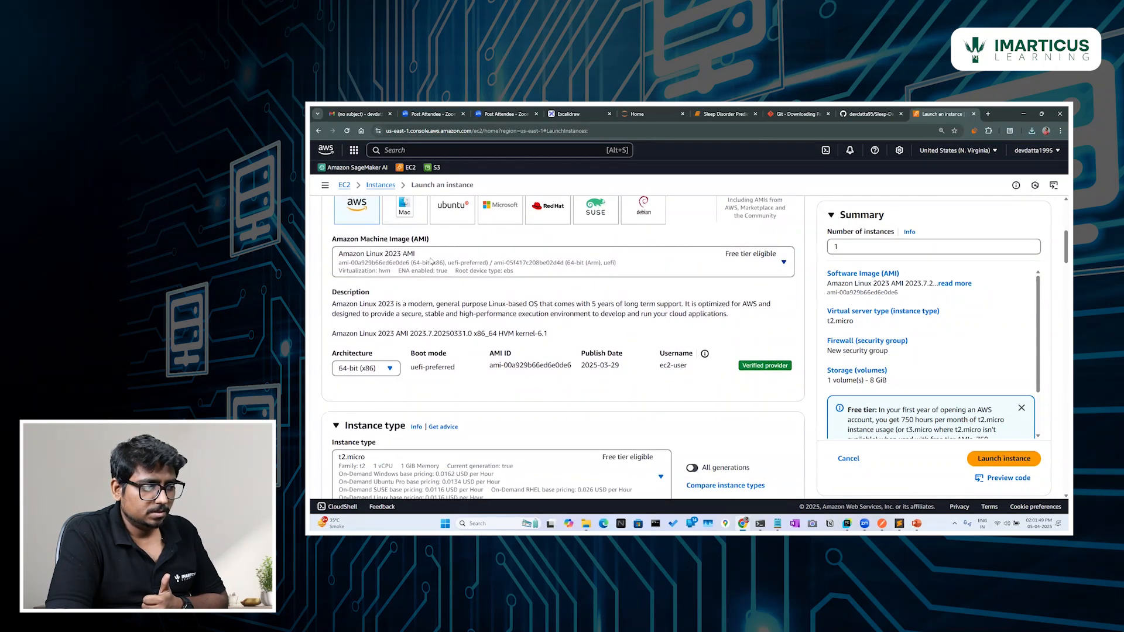
pyautogui.scroll(-3, 438, 261)
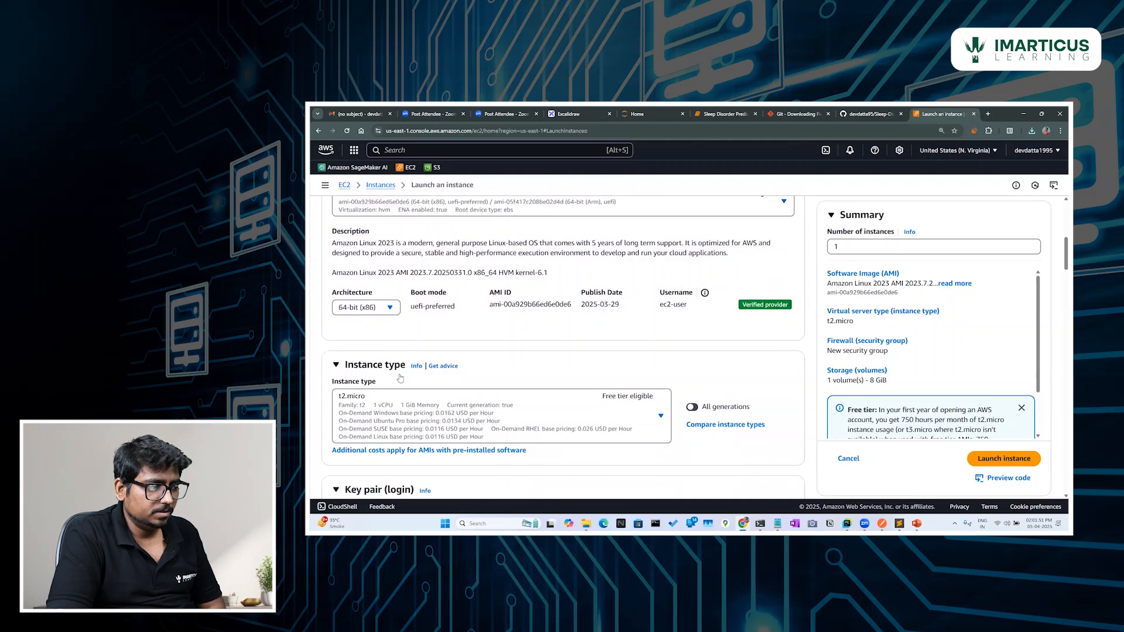
pyautogui.scroll(-2, 375, 327)
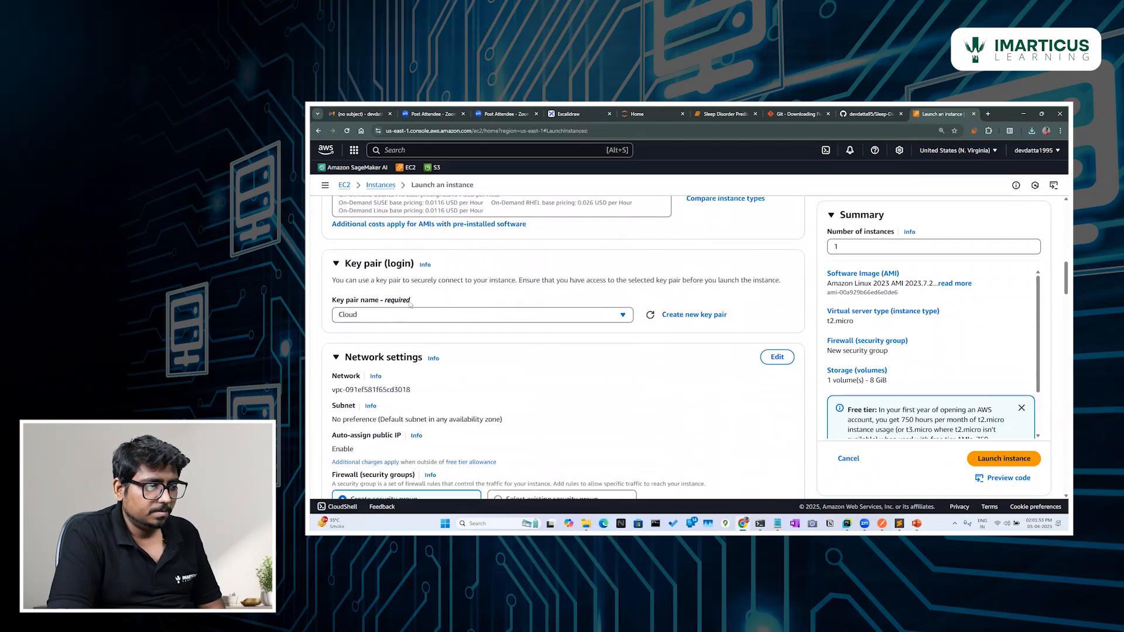
pyautogui.scroll(-3, 424, 314)
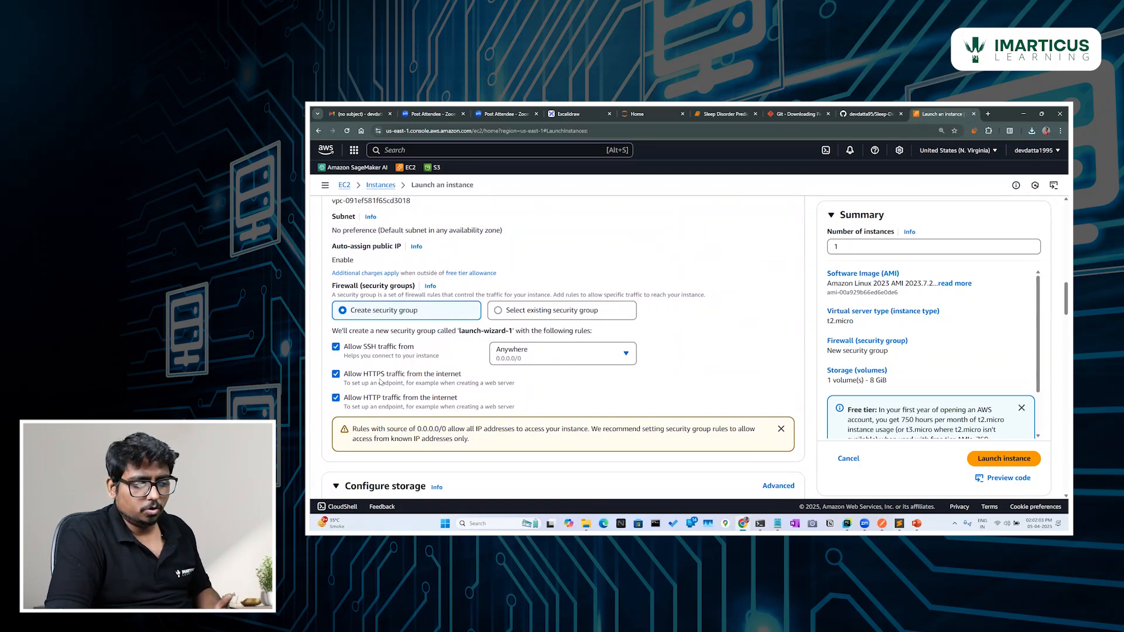
pyautogui.scroll(-15, 380, 382)
pyautogui.scroll(-6, 380, 382)
pyautogui.scroll(15, 788, 449)
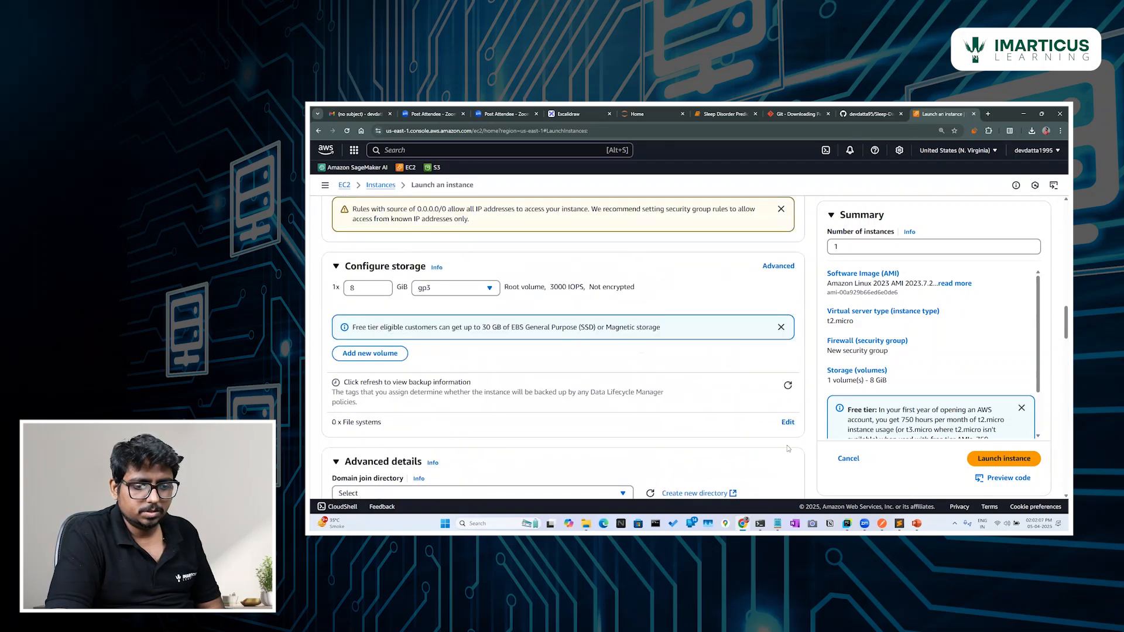
pyautogui.scroll(5, 788, 448)
# Launch the Deployment instance and check its state in the refreshed instances list.
pyautogui.click(989, 458)
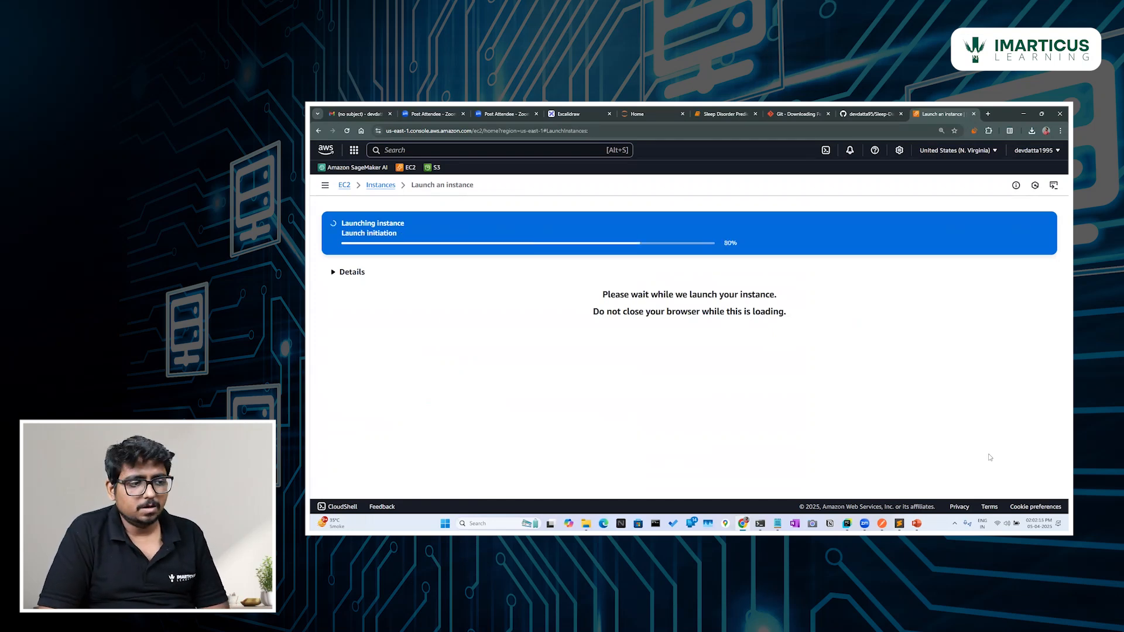
pyautogui.click(377, 186)
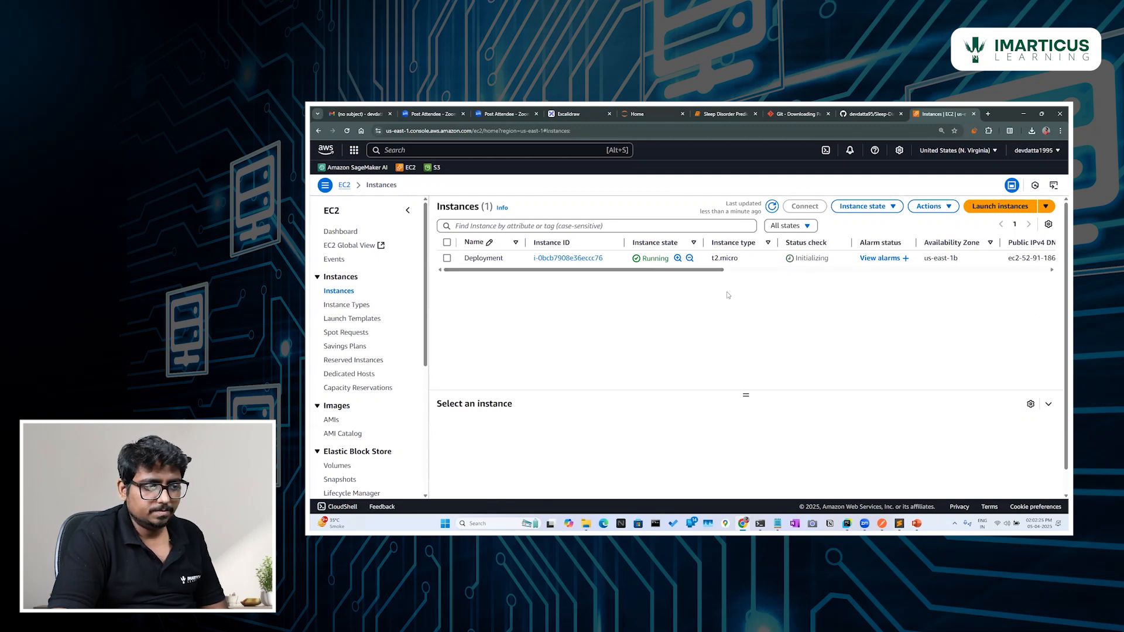
pyautogui.click(771, 206)
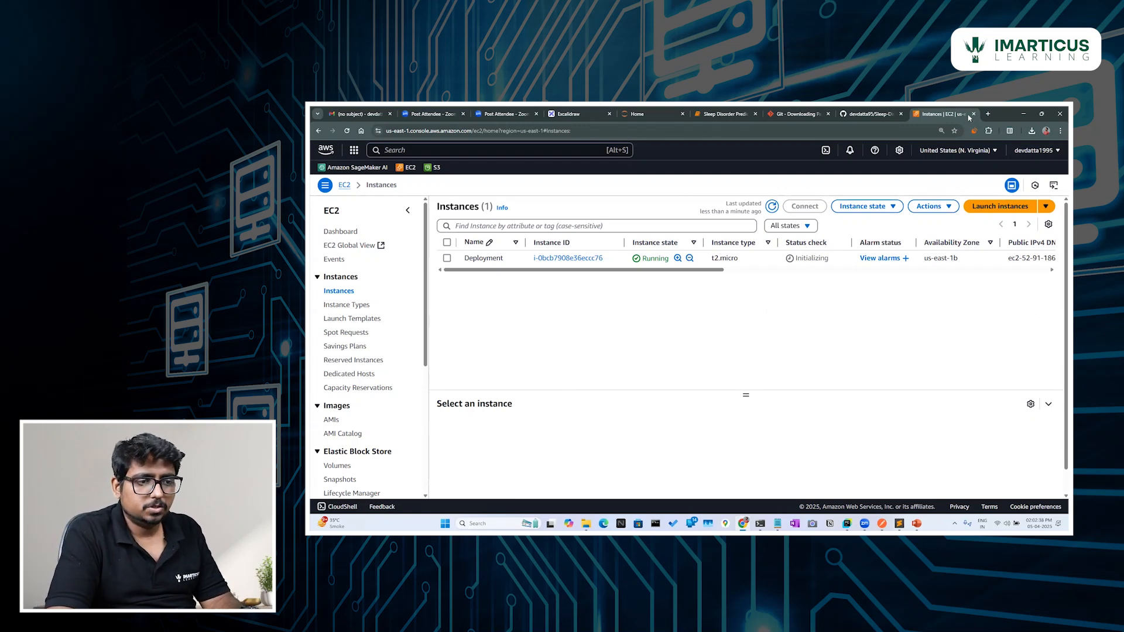
# Search the web for putty in a new browser tab and open PuTTY's latest release download page.
pyautogui.hotkey('ctrl', 't')
pyautogui.write('putty')
pyautogui.press('Return')
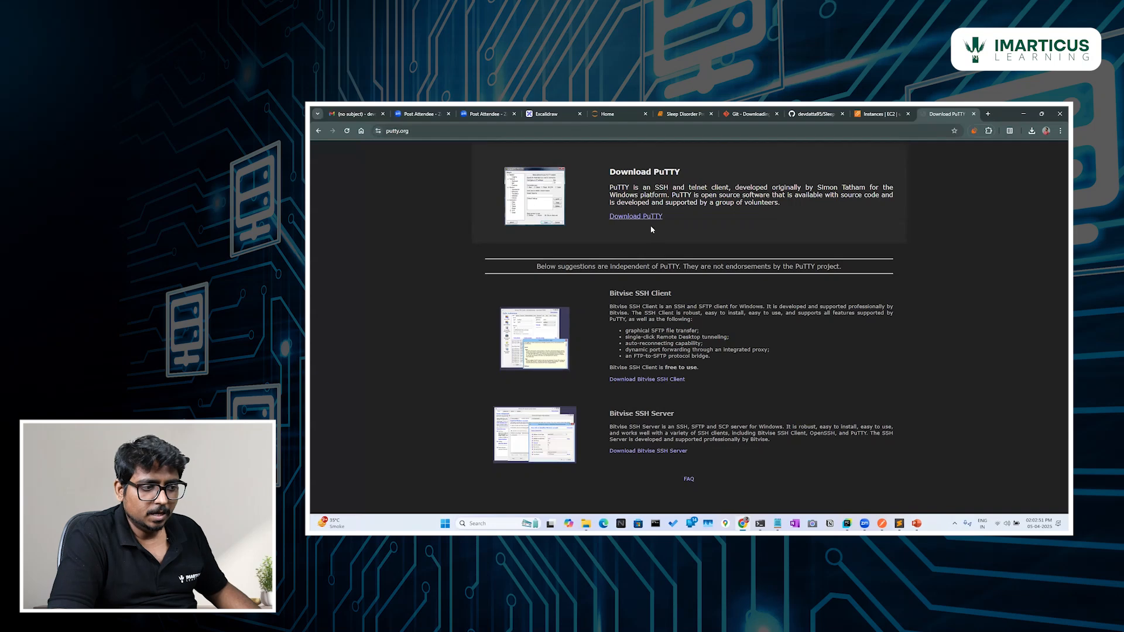
pyautogui.click(646, 217)
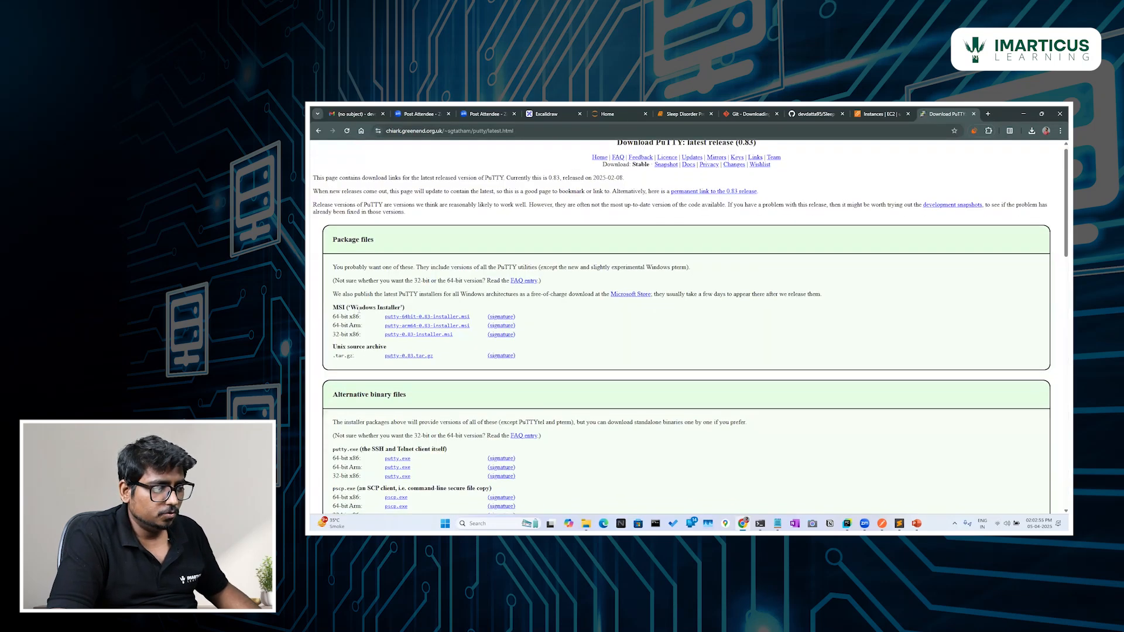
# Try to download the 64-bit x86 Windows installer of PuTTY, putty-64bit-0.83-installer.msi.
pyautogui.scroll(-1, 351, 301)
pyautogui.scroll(3, 340, 286)
pyautogui.scroll(2, 595, 280)
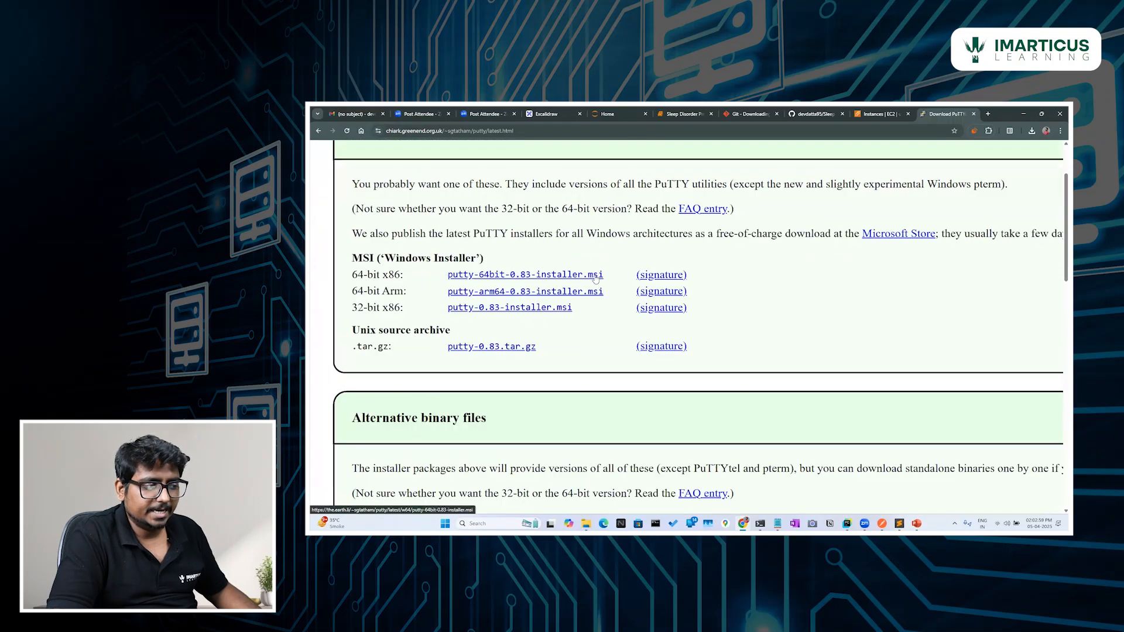
pyautogui.click(569, 278)
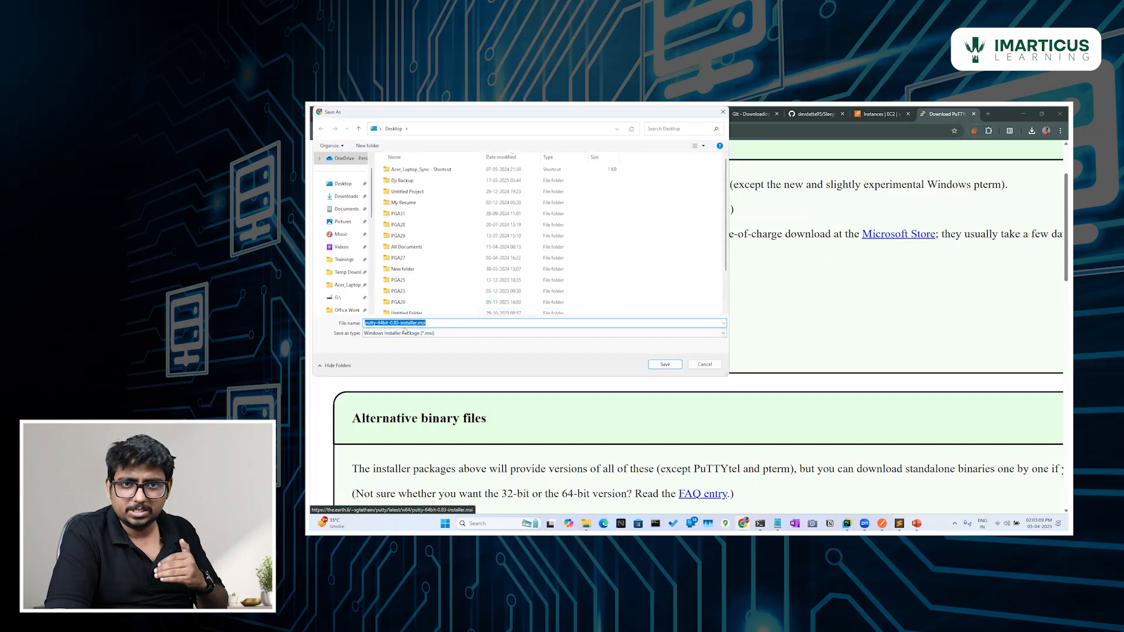
pyautogui.click(707, 364)
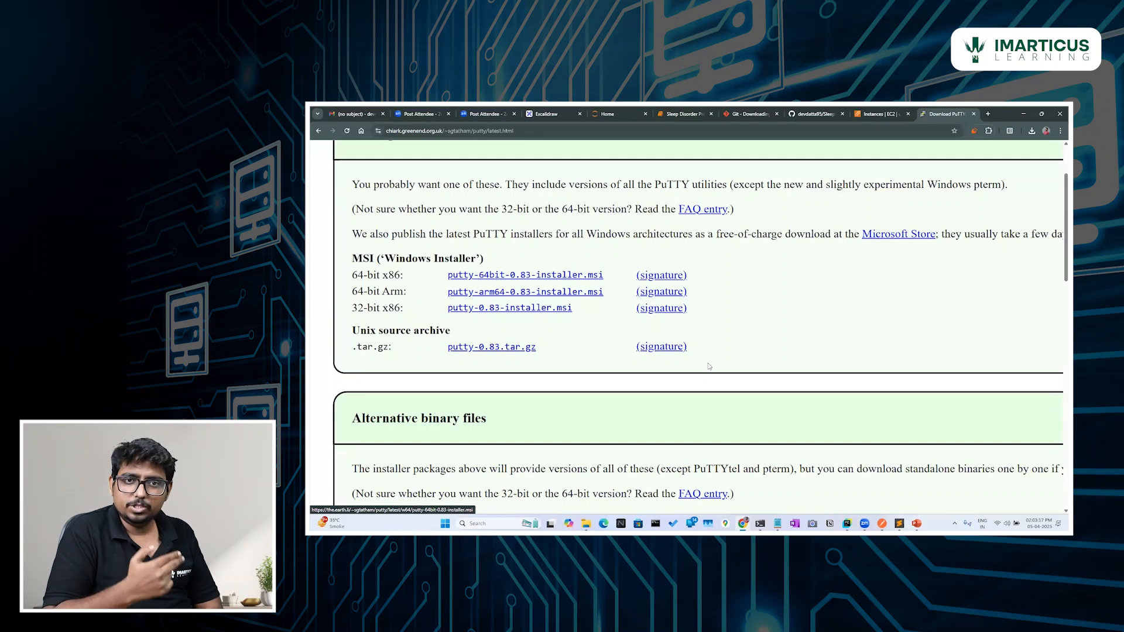
pyautogui.click(486, 523)
pyautogui.write('p')
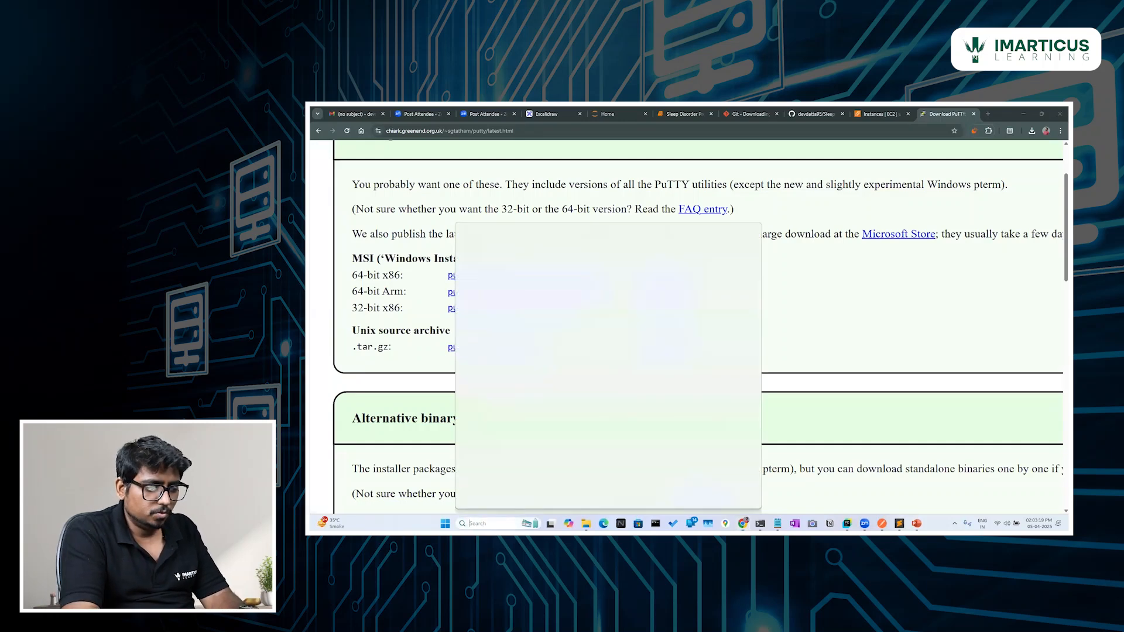
pyautogui.write('utt')
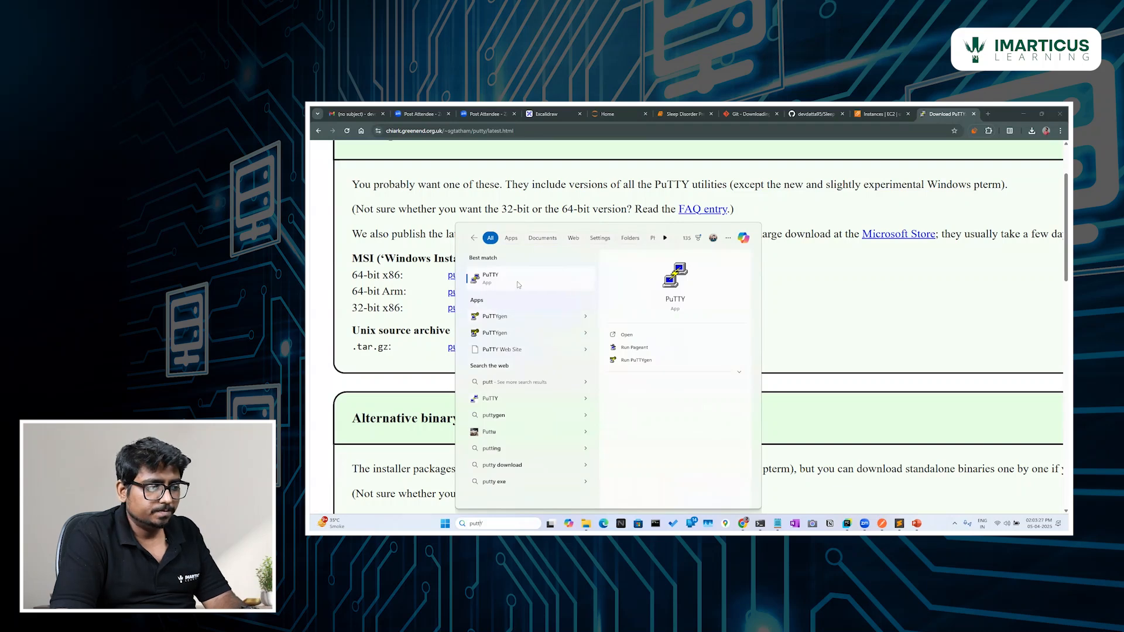
pyautogui.click(509, 315)
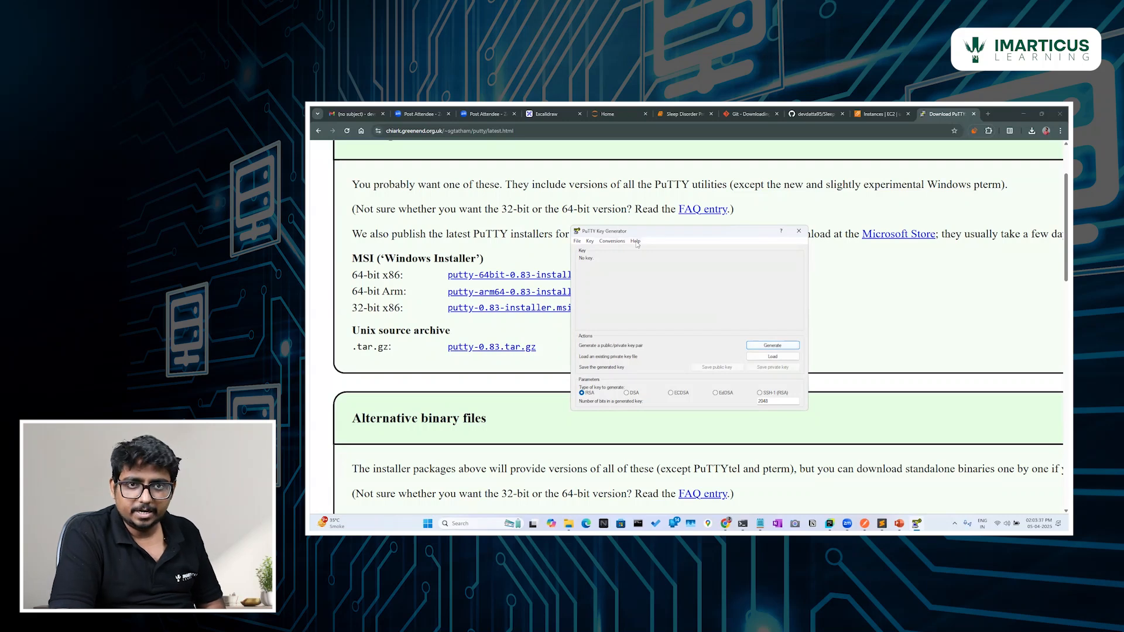
pyautogui.click(781, 347)
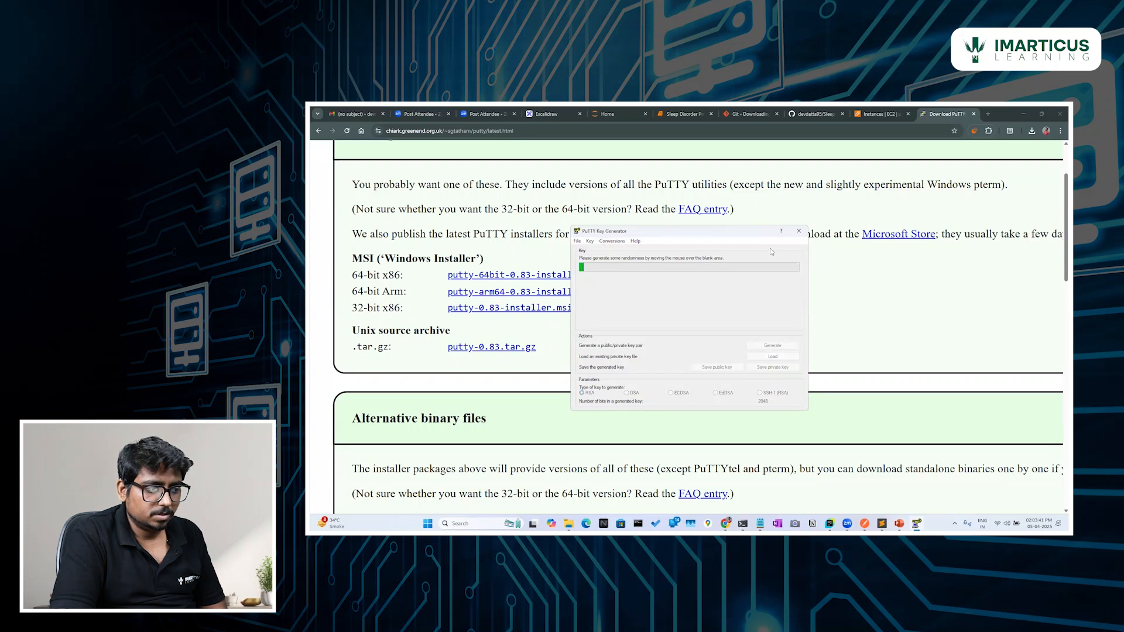
pyautogui.click(799, 231)
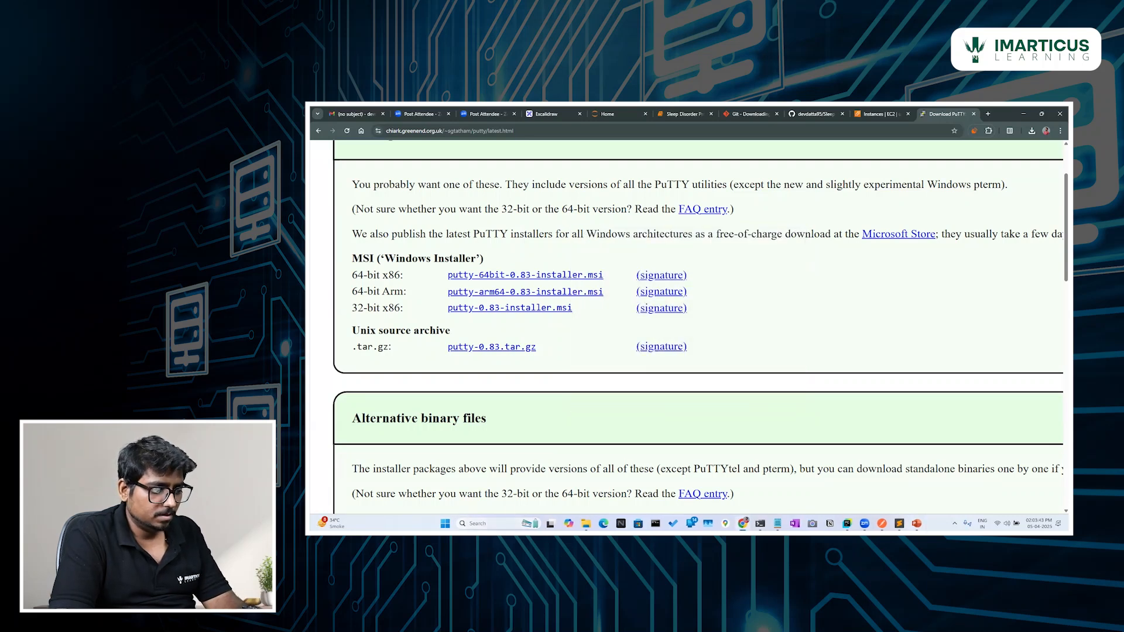
# Switch to PuTTYgen and load the existing private key Cloud.pem from the Desktop, with all file types shown.
pyautogui.click(472, 524)
pyautogui.write('puttygen')
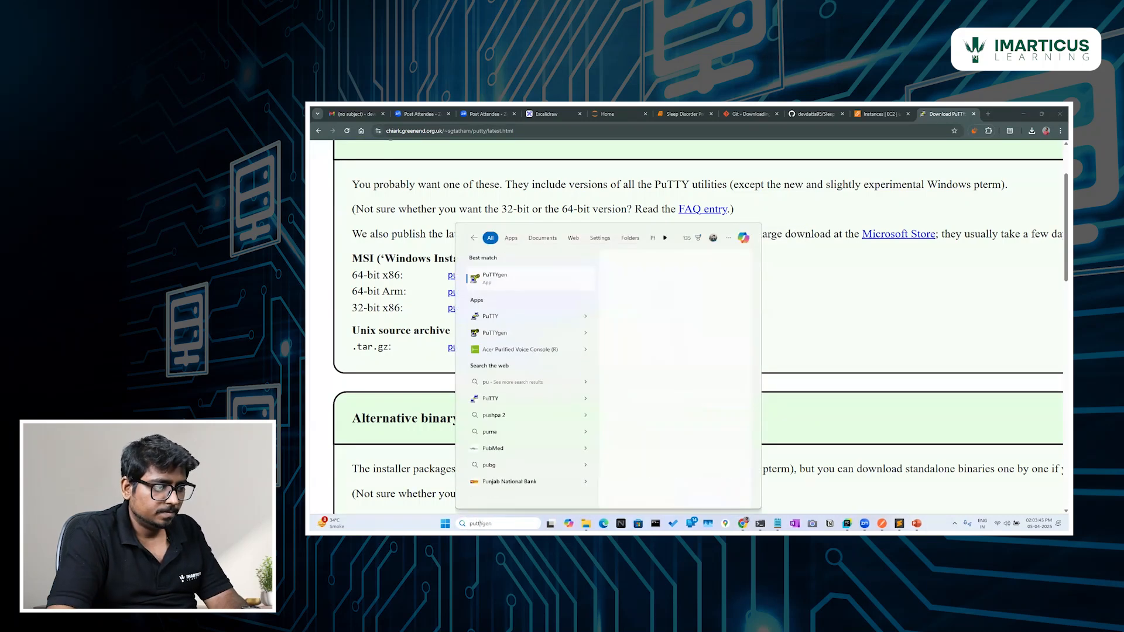
pyautogui.click(532, 338)
pyautogui.click(764, 358)
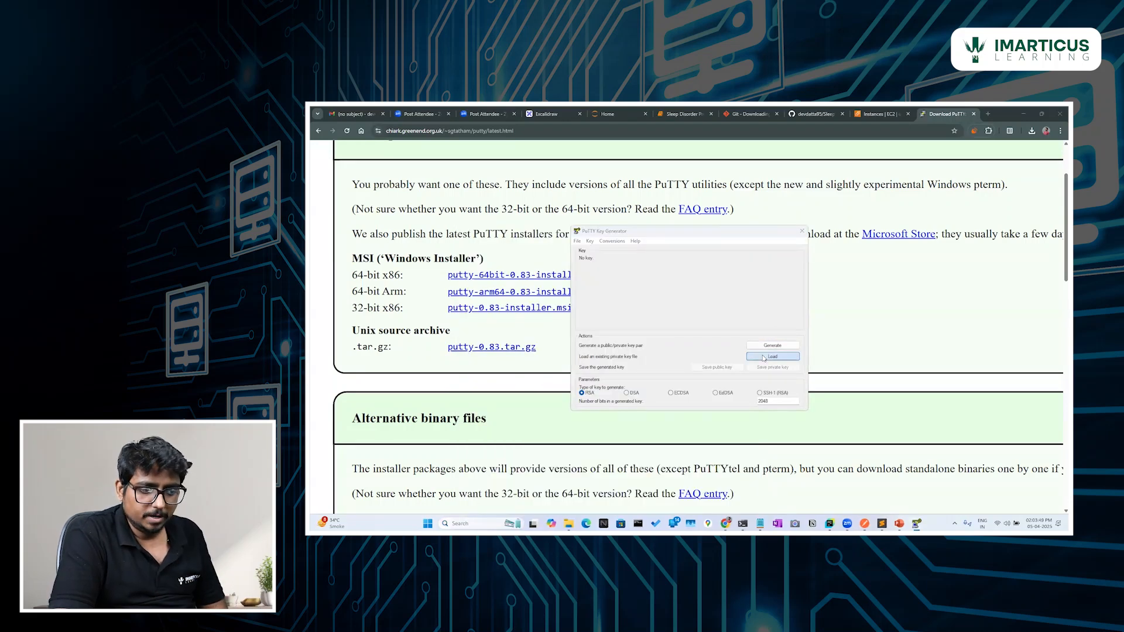
pyautogui.click(531, 285)
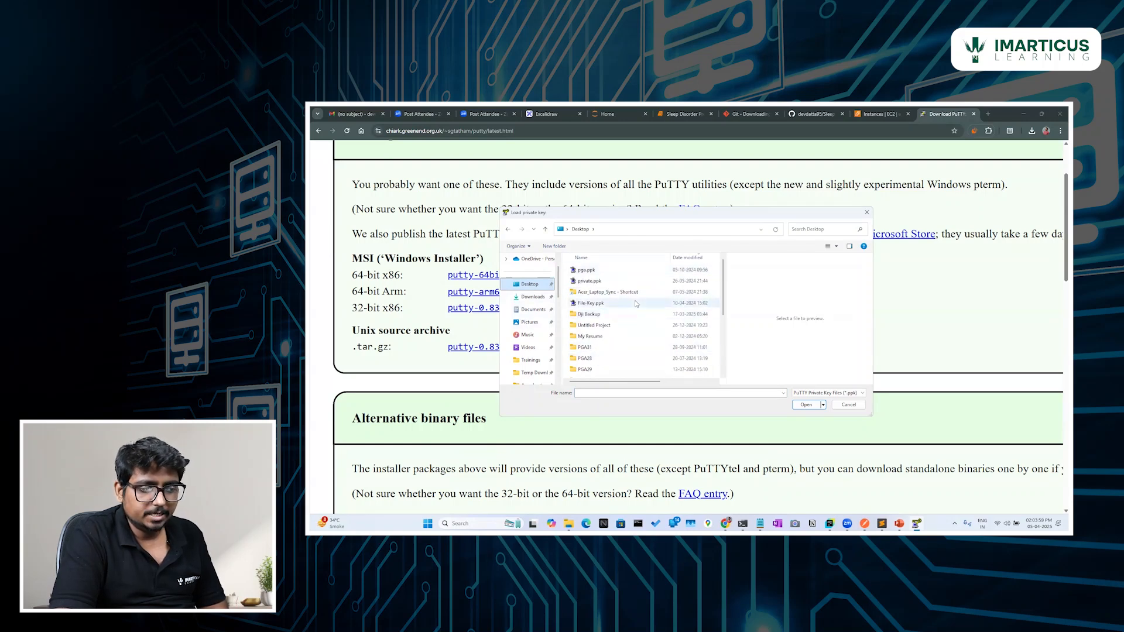
pyautogui.click(848, 394)
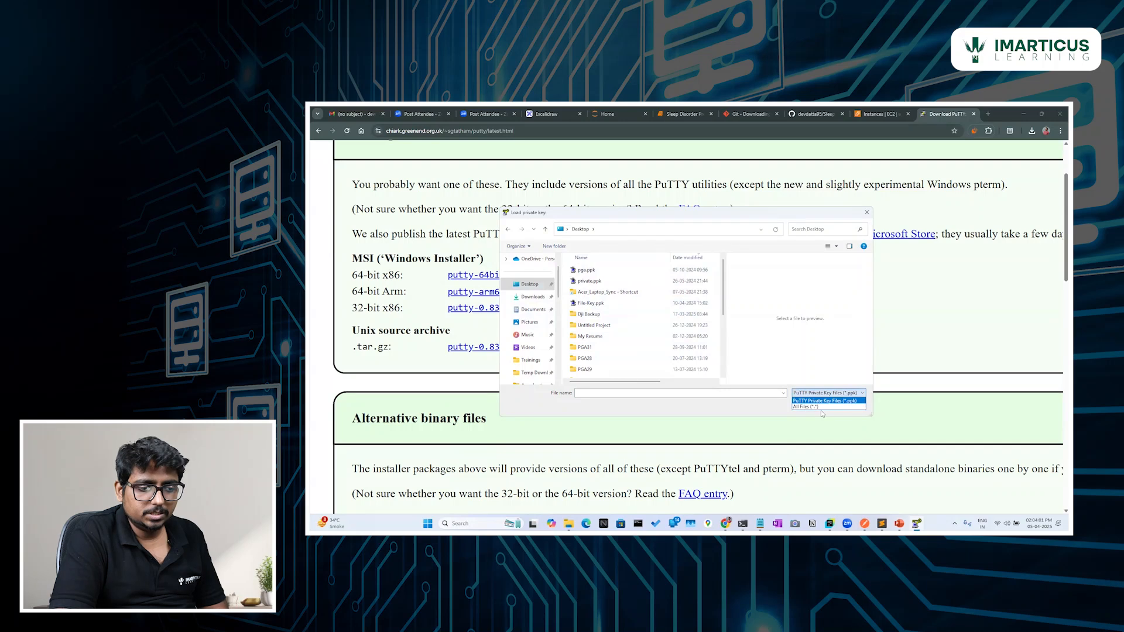
pyautogui.click(832, 407)
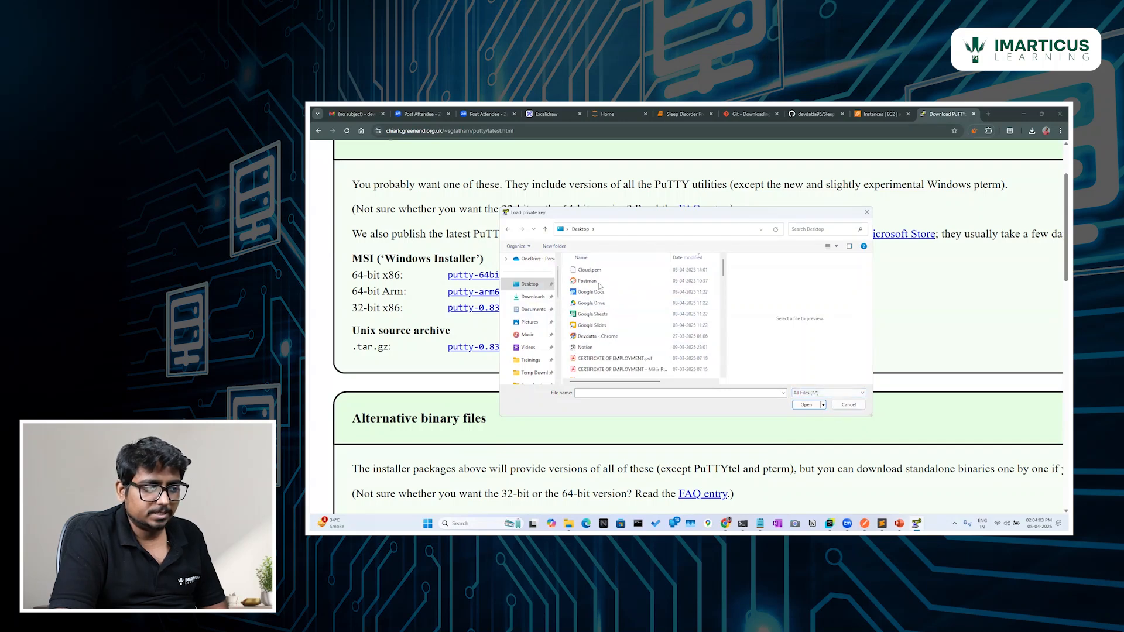
pyautogui.click(619, 271)
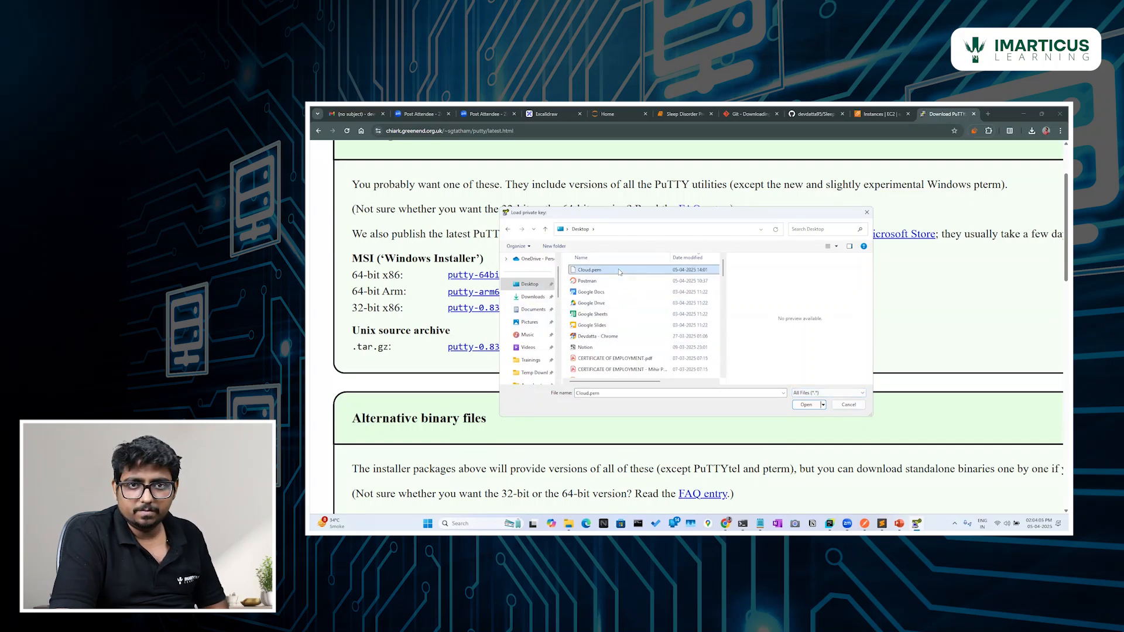
pyautogui.click(806, 404)
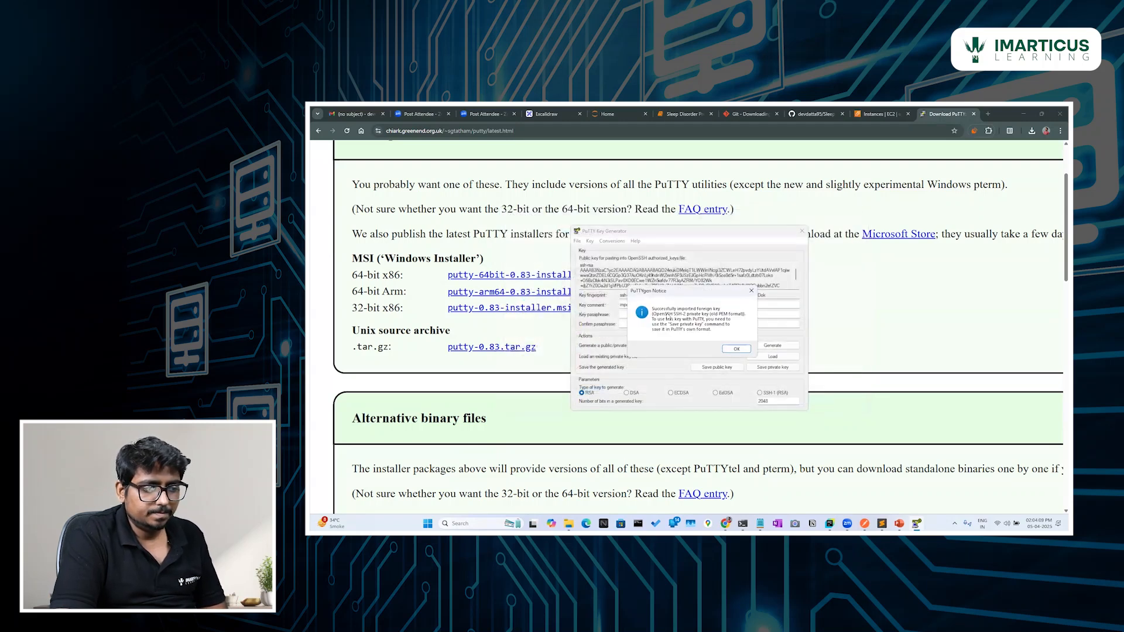
pyautogui.click(731, 350)
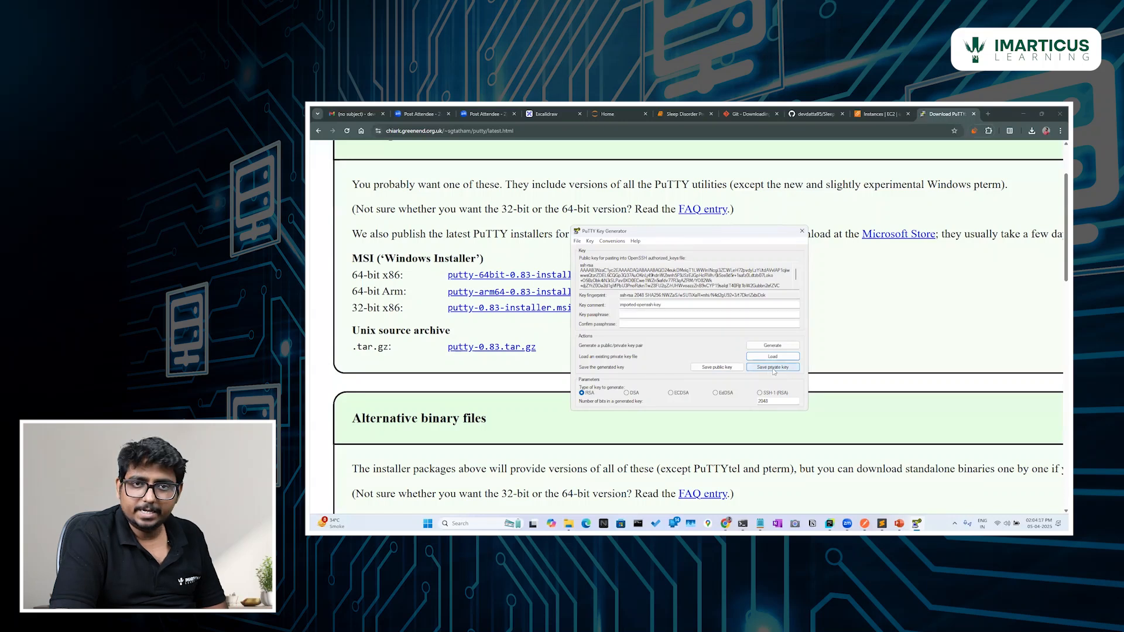
# Save the private key without a passphrase as cloud.ppk on the Desktop and close PuTTYgen.
pyautogui.click(773, 368)
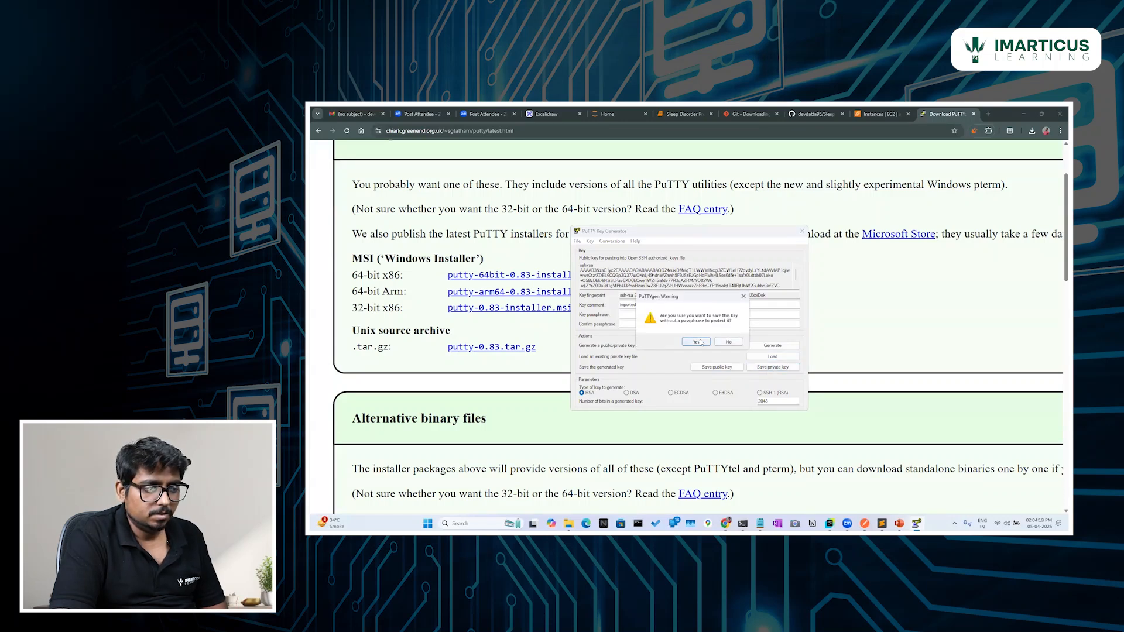
pyautogui.click(701, 342)
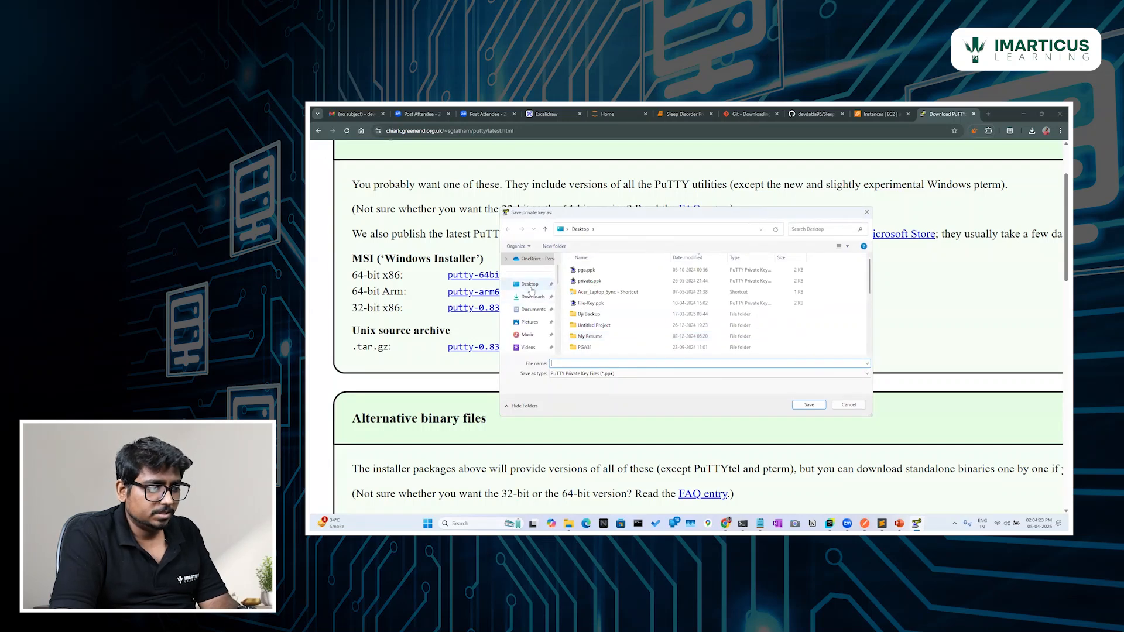
pyautogui.write('dloud')
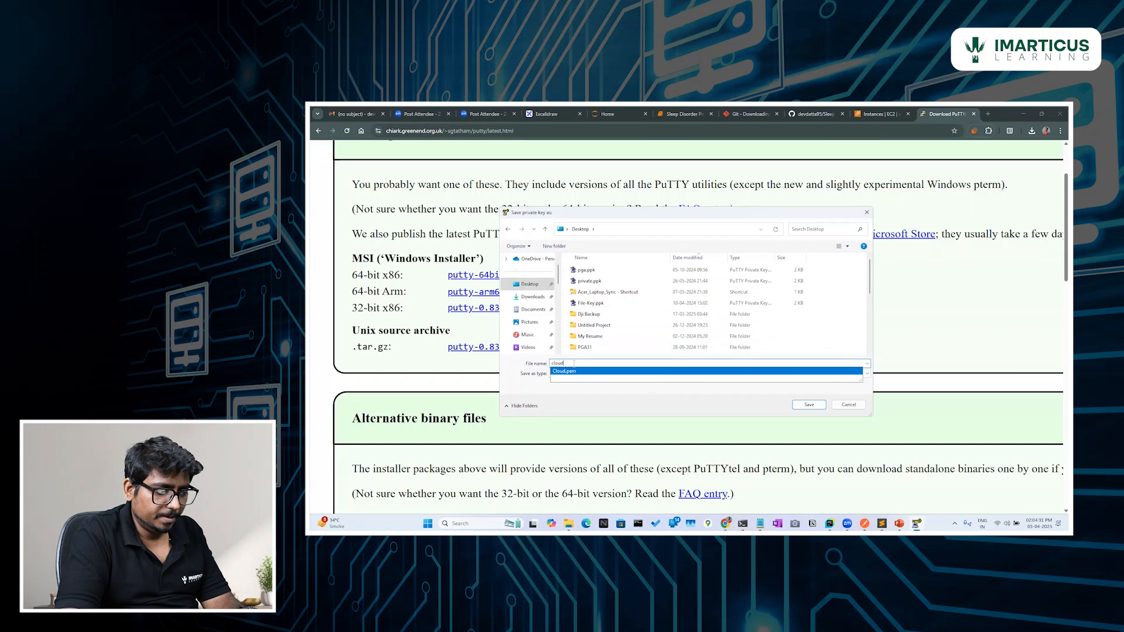
pyautogui.write('.pp')
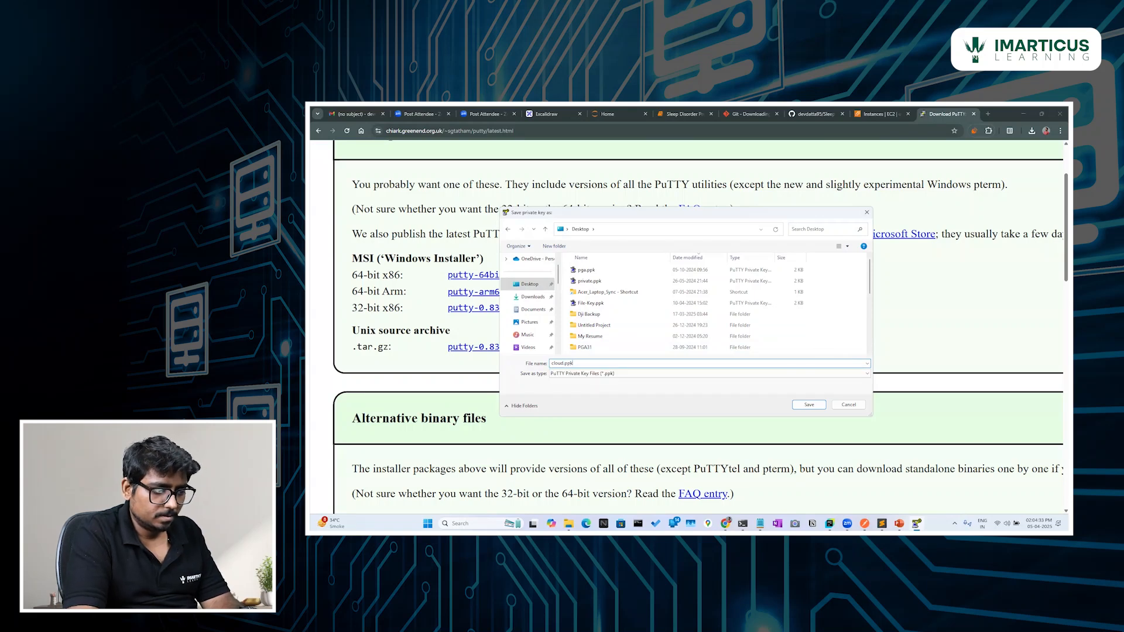
pyautogui.write('k')
pyautogui.press('Return')
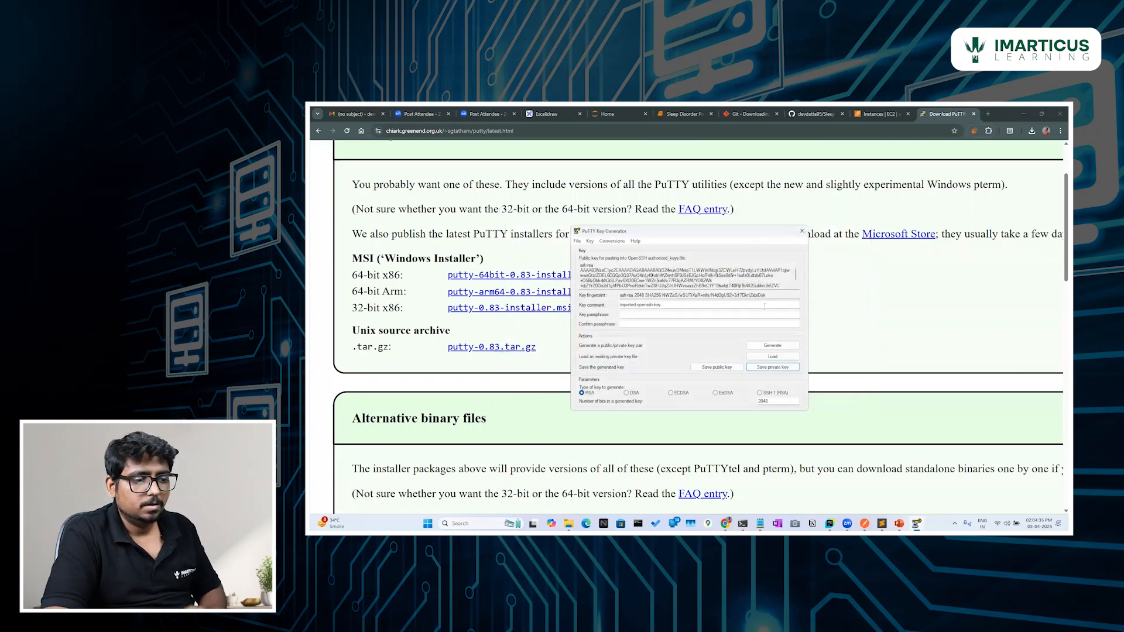
pyautogui.click(801, 231)
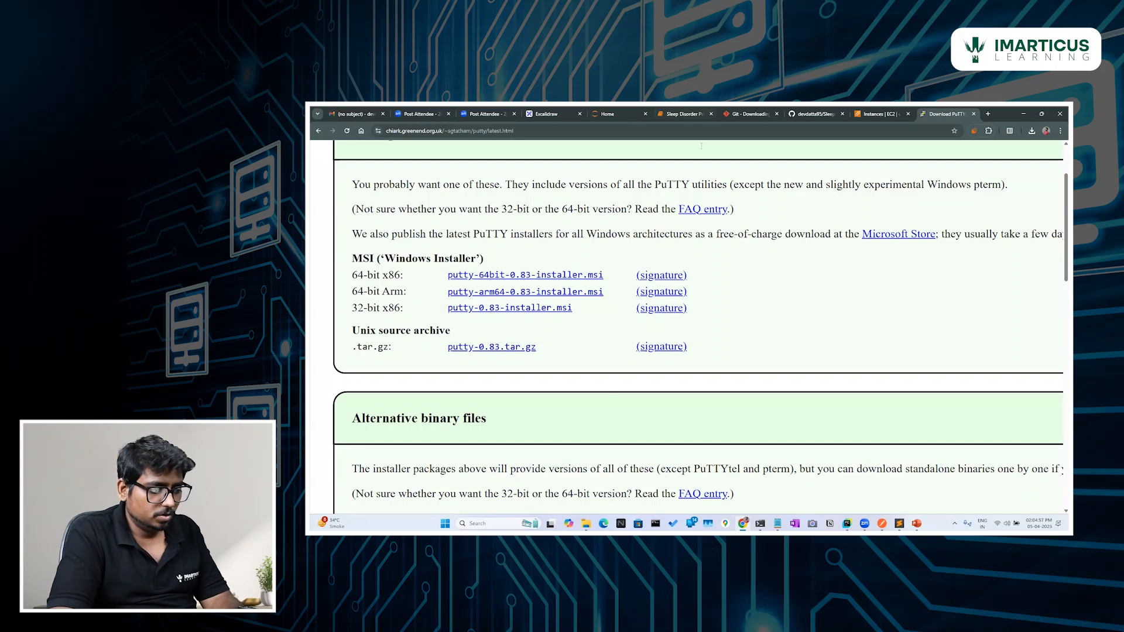
# Find the installed PuTTY application on the computer and open its session configuration.
pyautogui.click(488, 522)
pyautogui.write('putty')
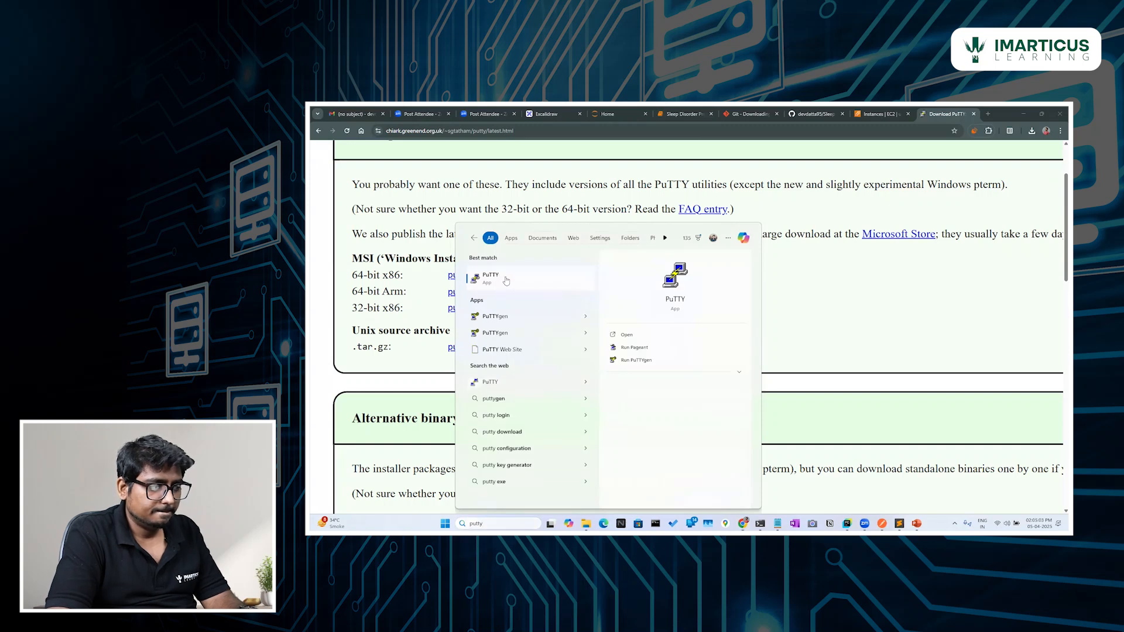
pyautogui.click(507, 280)
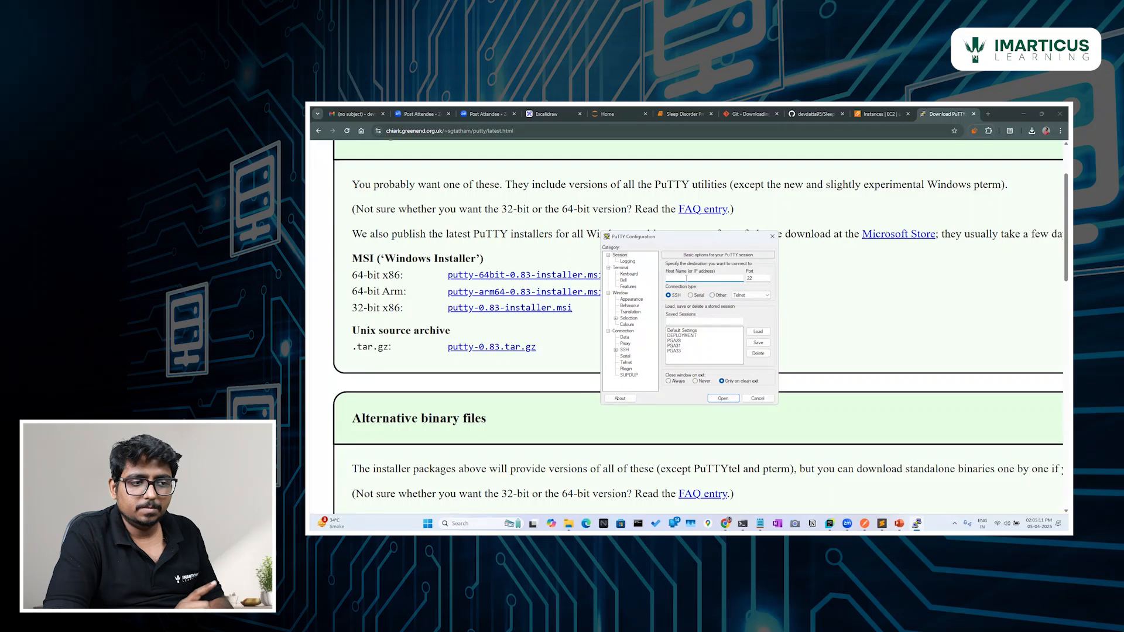
# Switch to the EC2 instances list in the browser, refresh it, select the Deployment instance and enlarge its details pane.
pyautogui.click(864, 116)
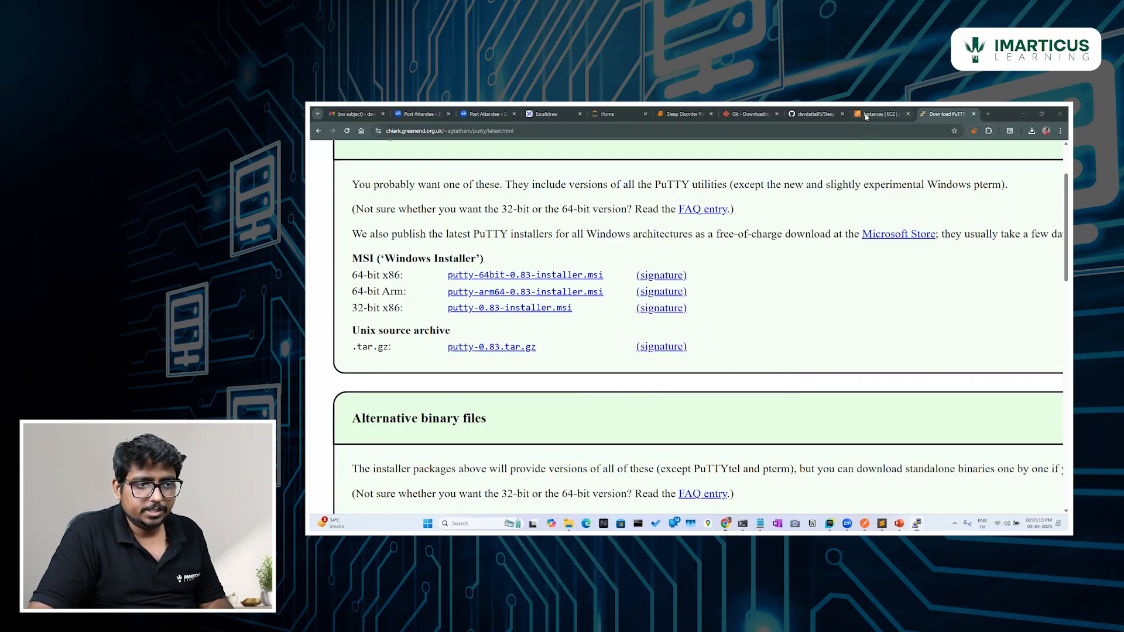
pyautogui.click(773, 206)
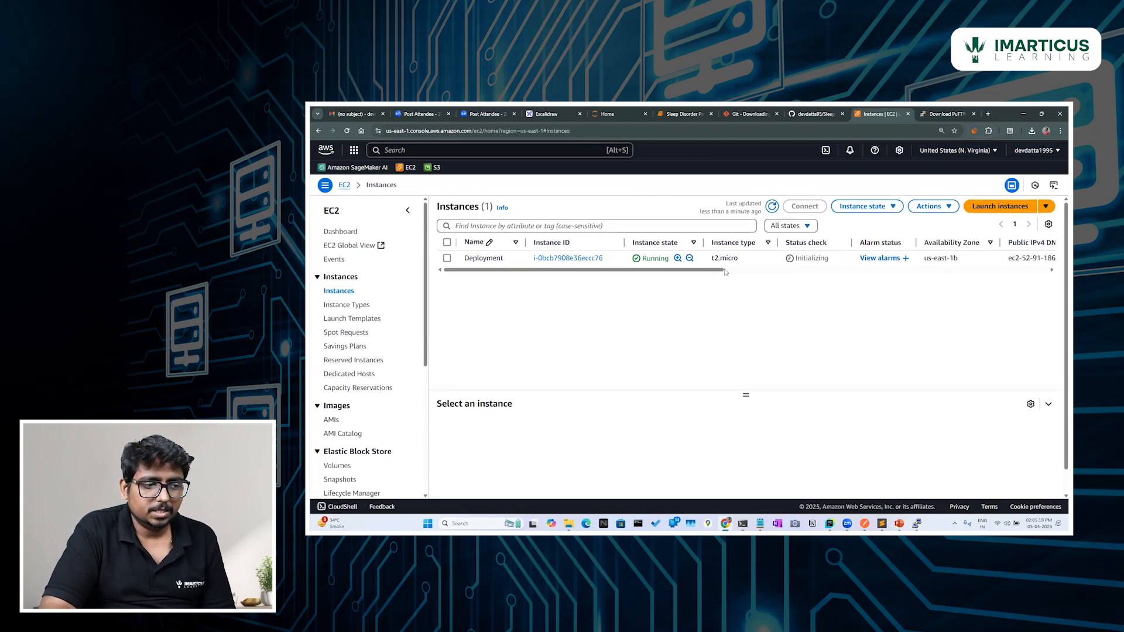
pyautogui.moveTo(711, 271); pyautogui.dragTo(669, 281)
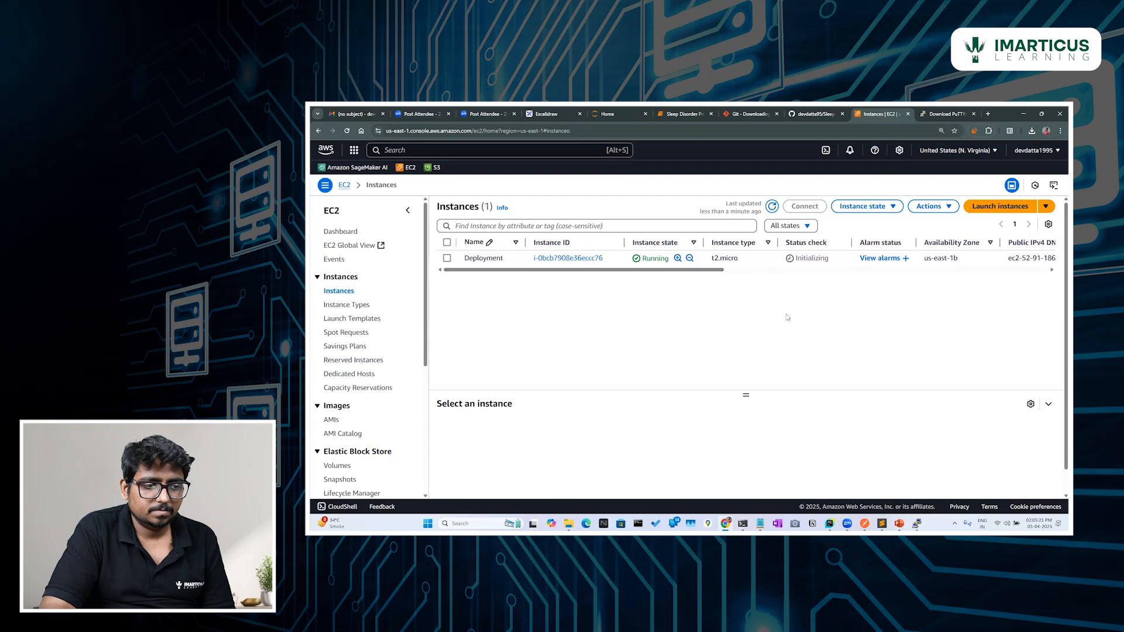
pyautogui.click(447, 258)
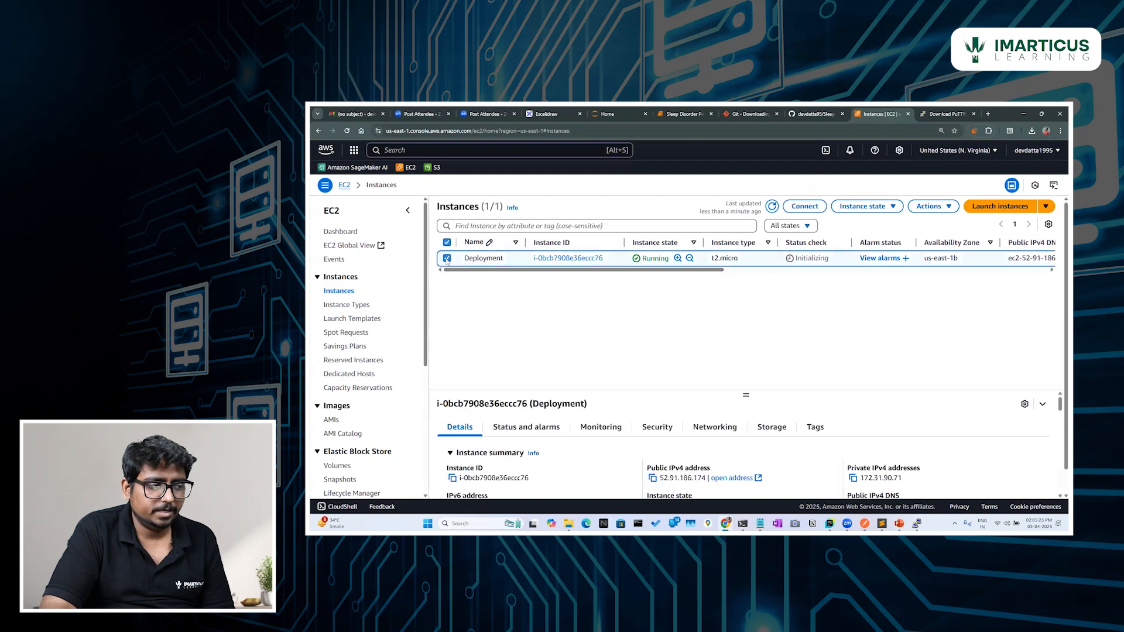
pyautogui.scroll(-2, 607, 374)
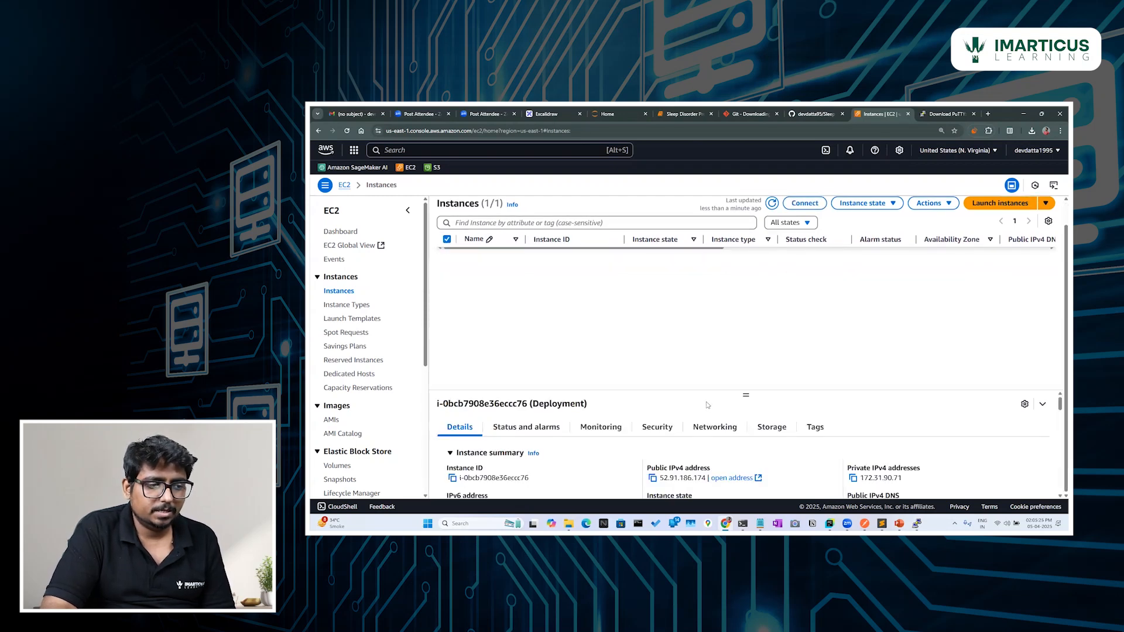
pyautogui.moveTo(751, 398); pyautogui.dragTo(754, 297)
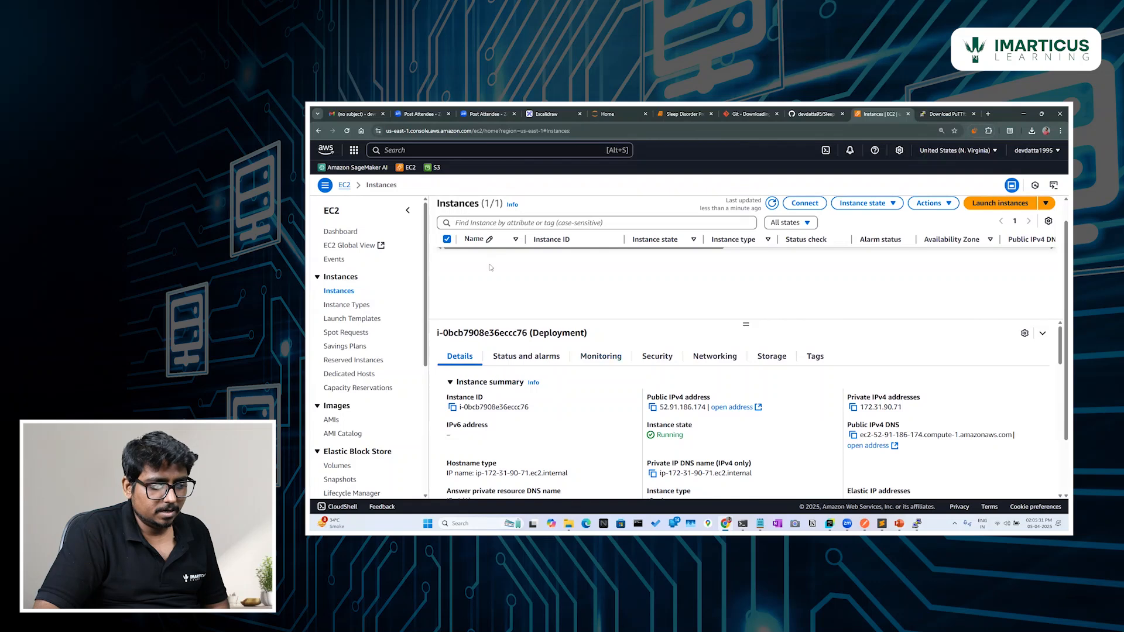
pyautogui.click(447, 240)
pyautogui.click(447, 240)
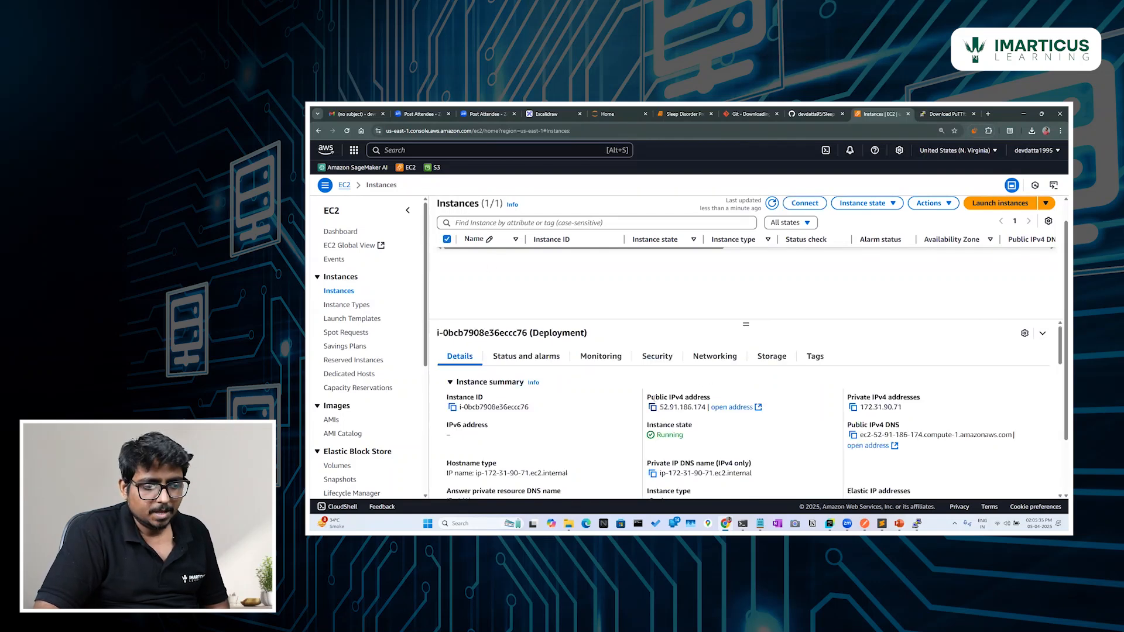
# Copy the Deployment instance's public IPv4 address, 52.91.186.174, and enter it as the host name in PuTTY.
pyautogui.moveTo(650, 397); pyautogui.dragTo(711, 399)
pyautogui.click(653, 407)
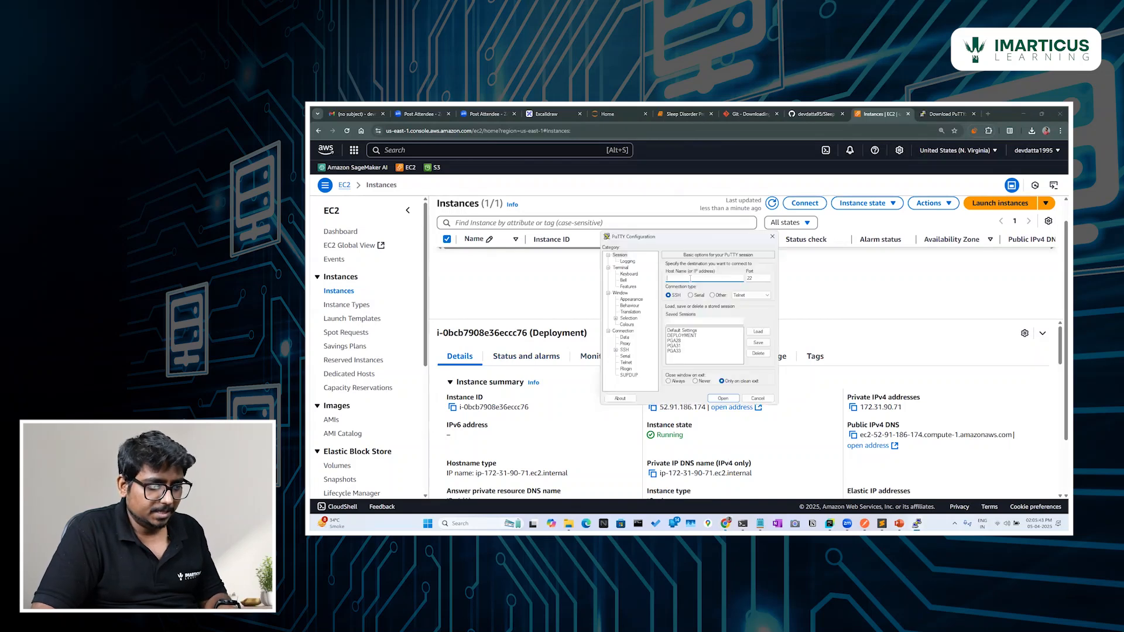
pyautogui.hotkey('ctrl', 'v')
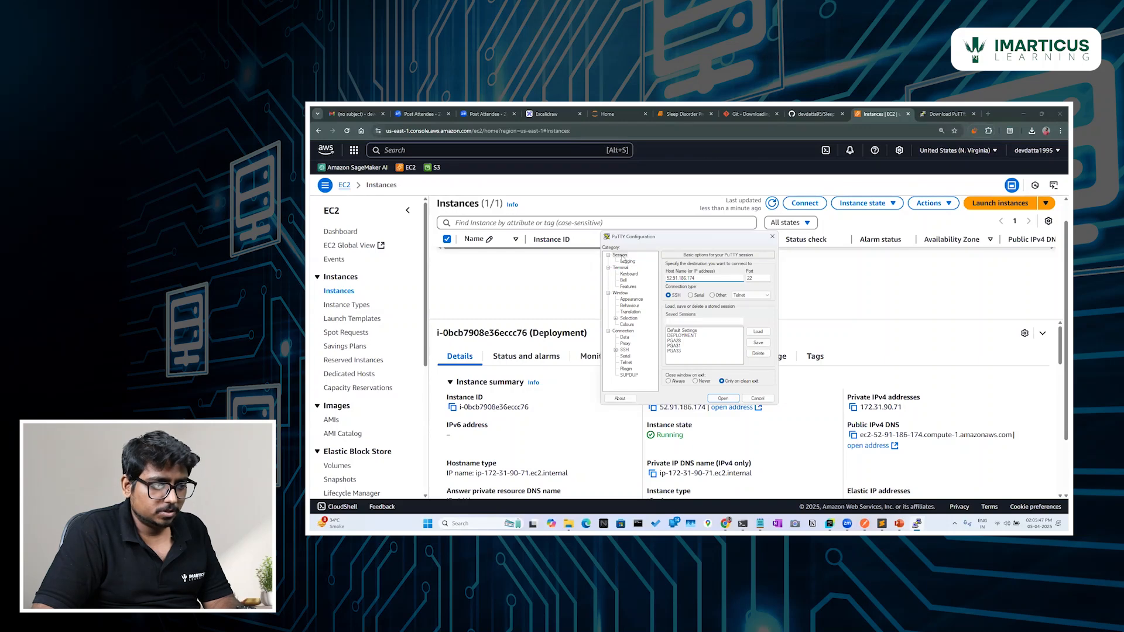
# Set the private key file for SSH authentication to cloud.ppk from the Desktop in PuTTY's credentials settings.
pyautogui.click(616, 350)
pyautogui.click(625, 331)
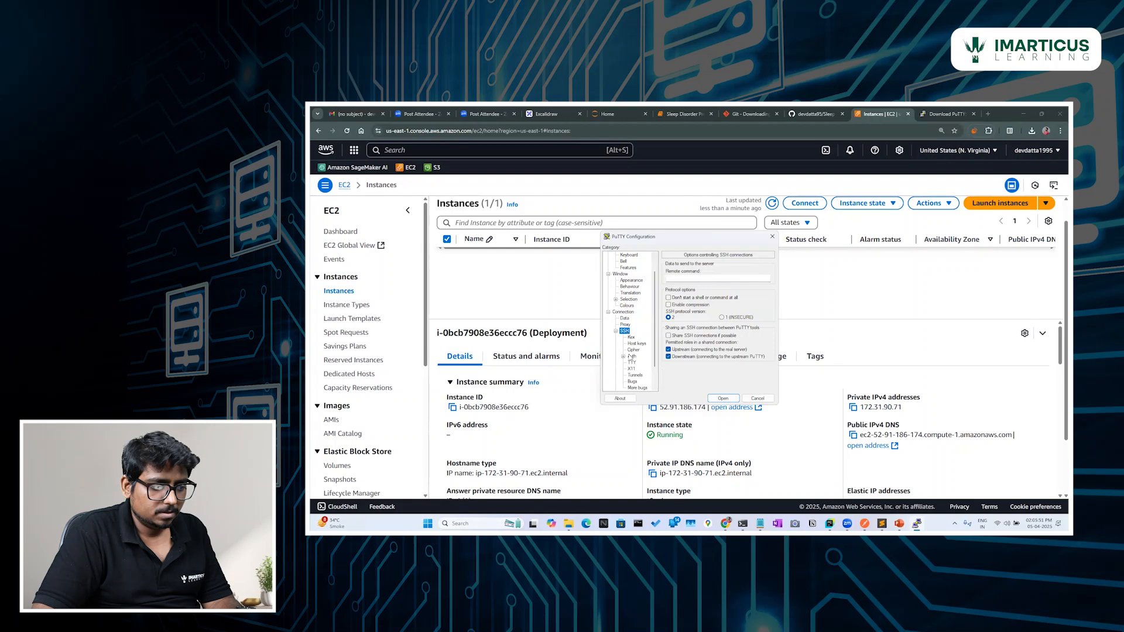
pyautogui.click(624, 356)
pyautogui.click(631, 356)
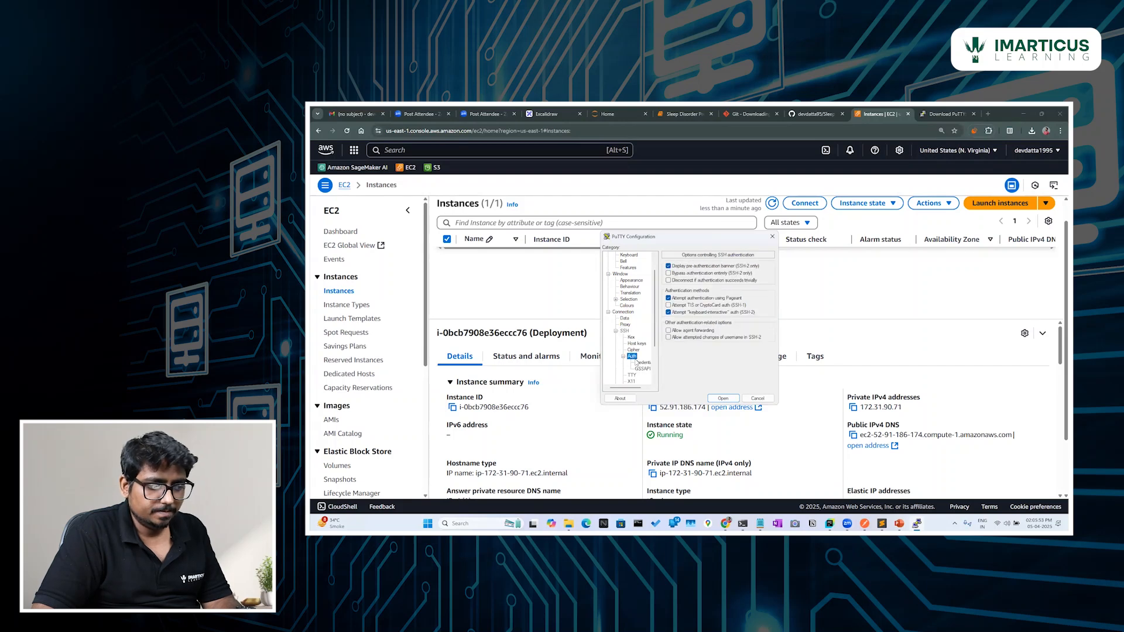
pyautogui.click(642, 363)
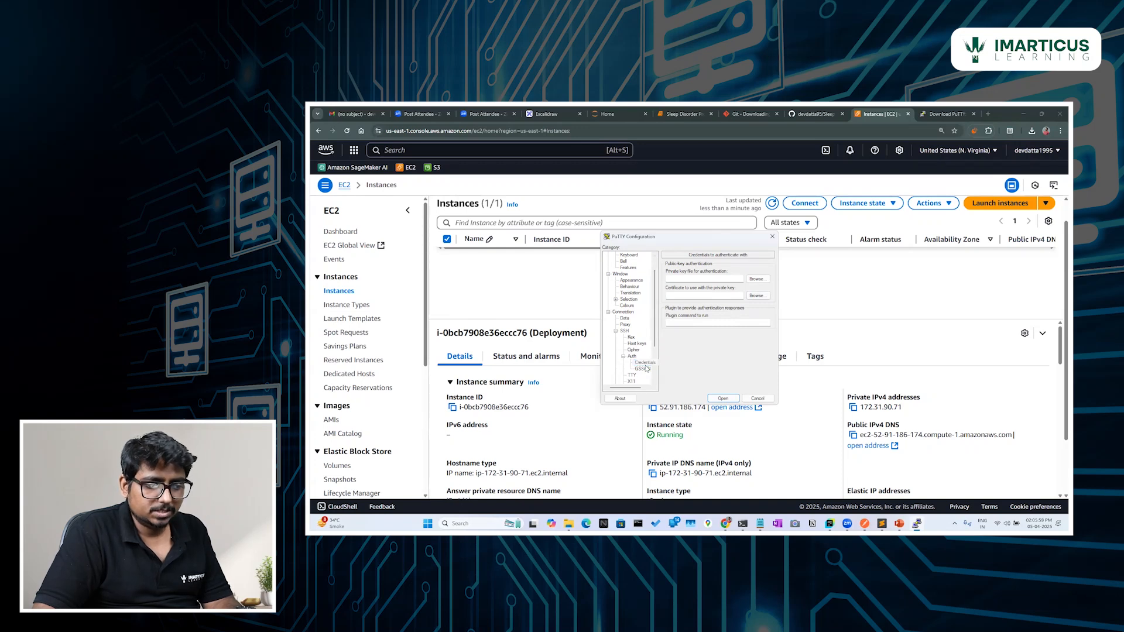
pyautogui.click(757, 279)
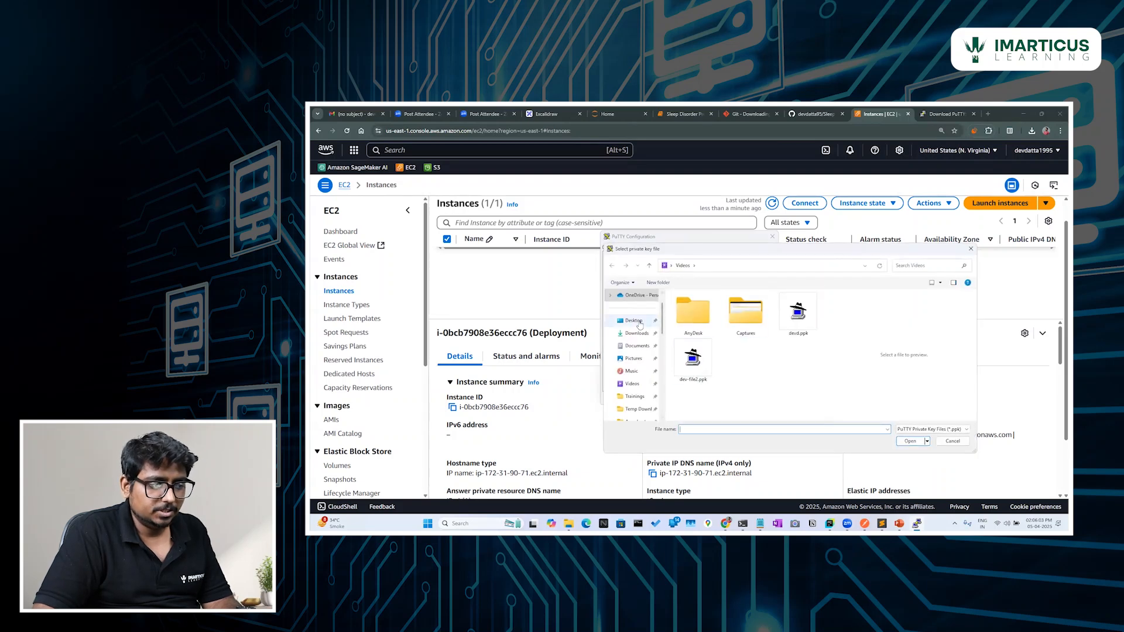
pyautogui.click(692, 306)
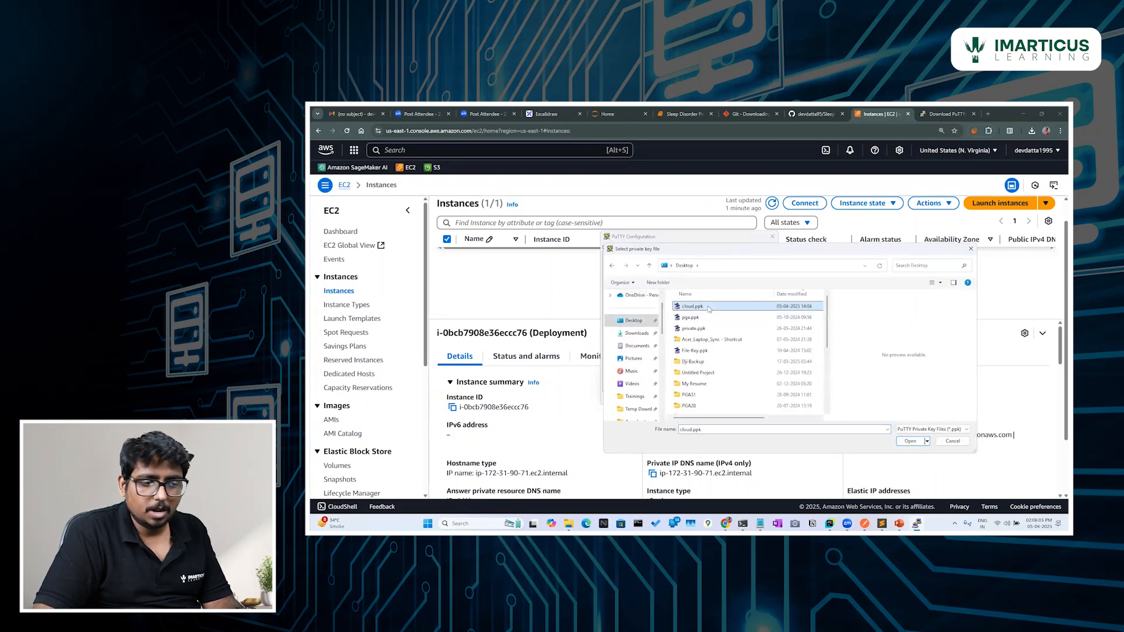
pyautogui.click(909, 441)
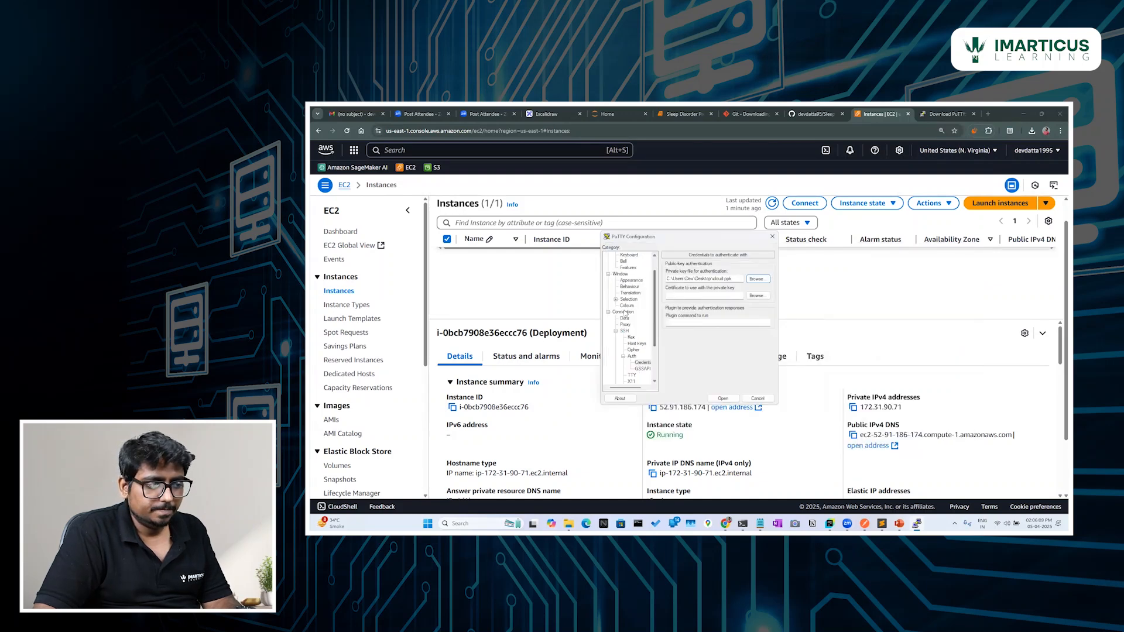
# Open PuTTY's connection data settings at the auto-login username field.
pyautogui.scroll(1, 638, 345)
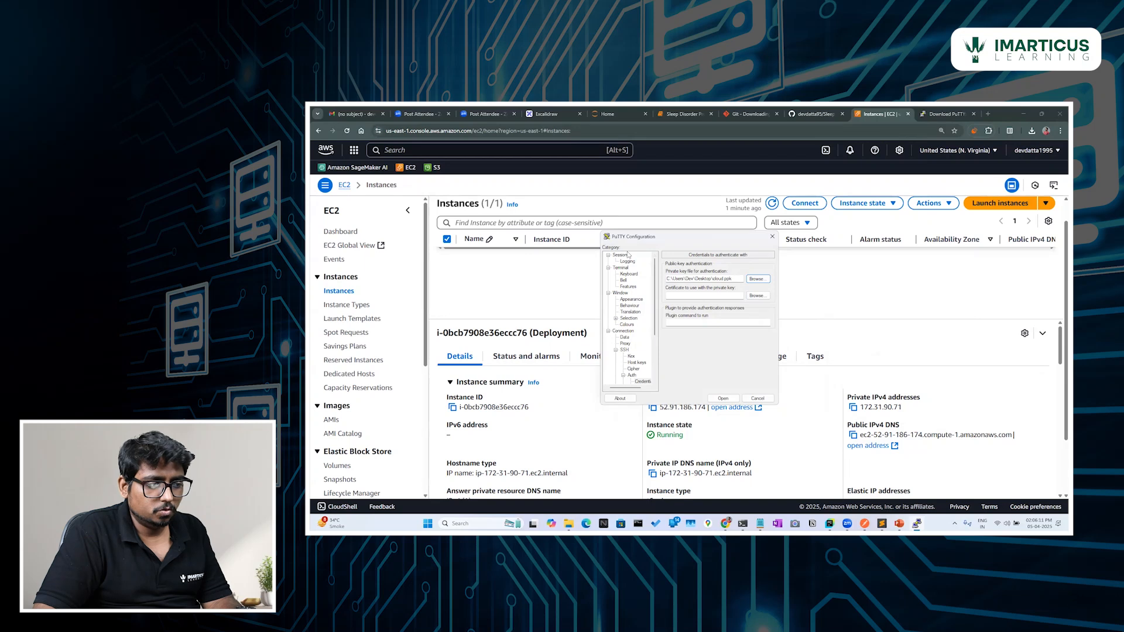
pyautogui.click(625, 337)
pyautogui.press('Tab')
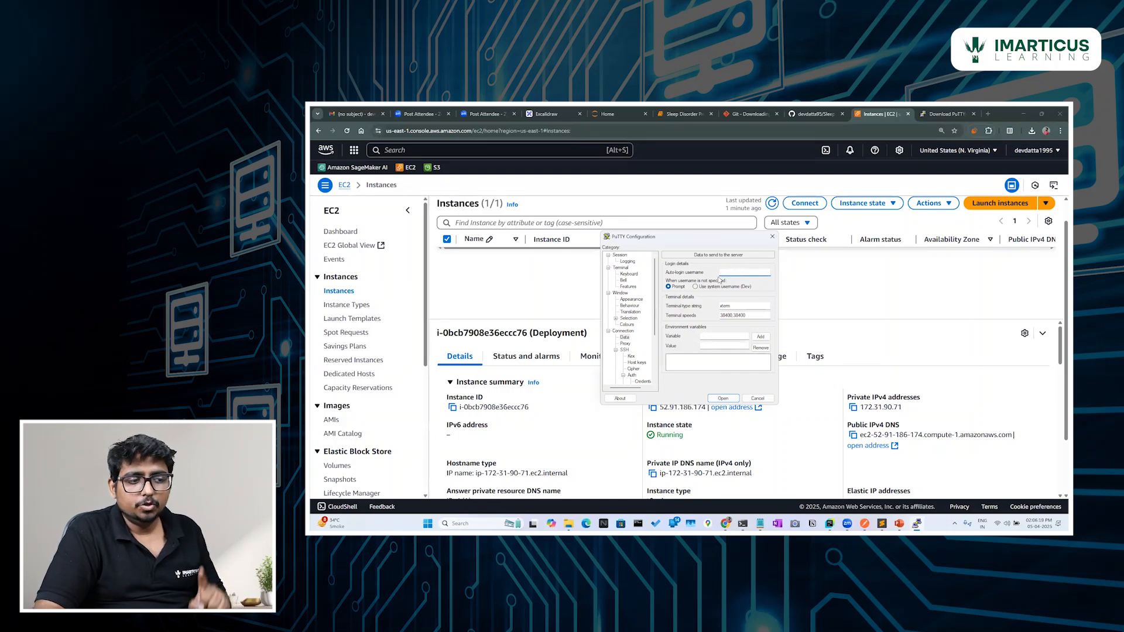
# Switch to the browser and look up the Deployment instance's default username in its EC2 Instance Connect options.
pyautogui.click(593, 264)
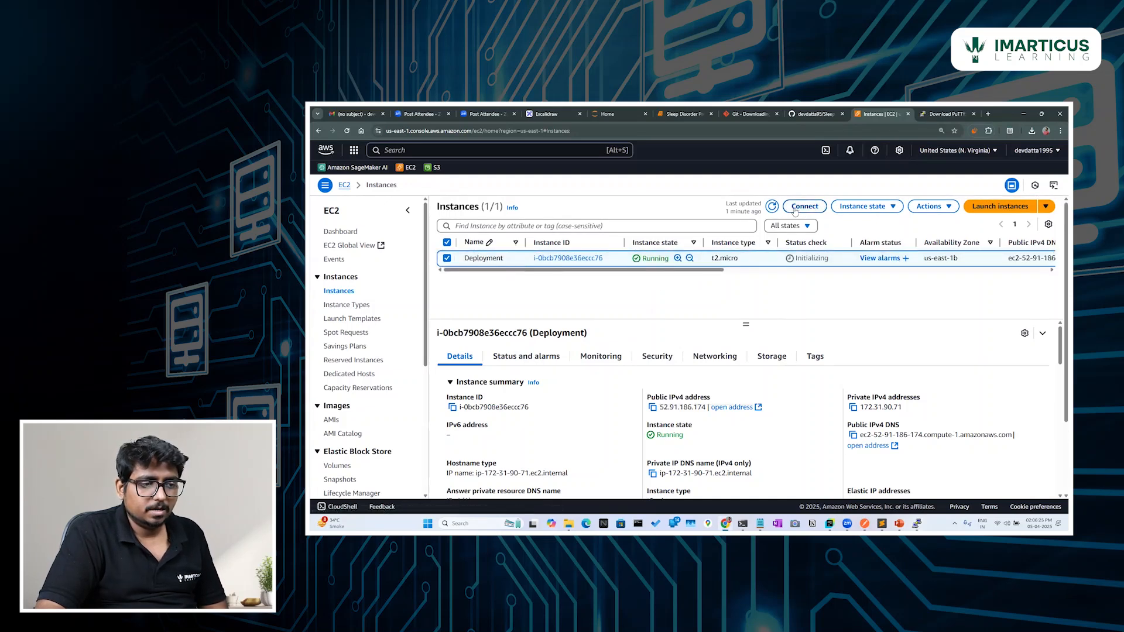
pyautogui.click(806, 207)
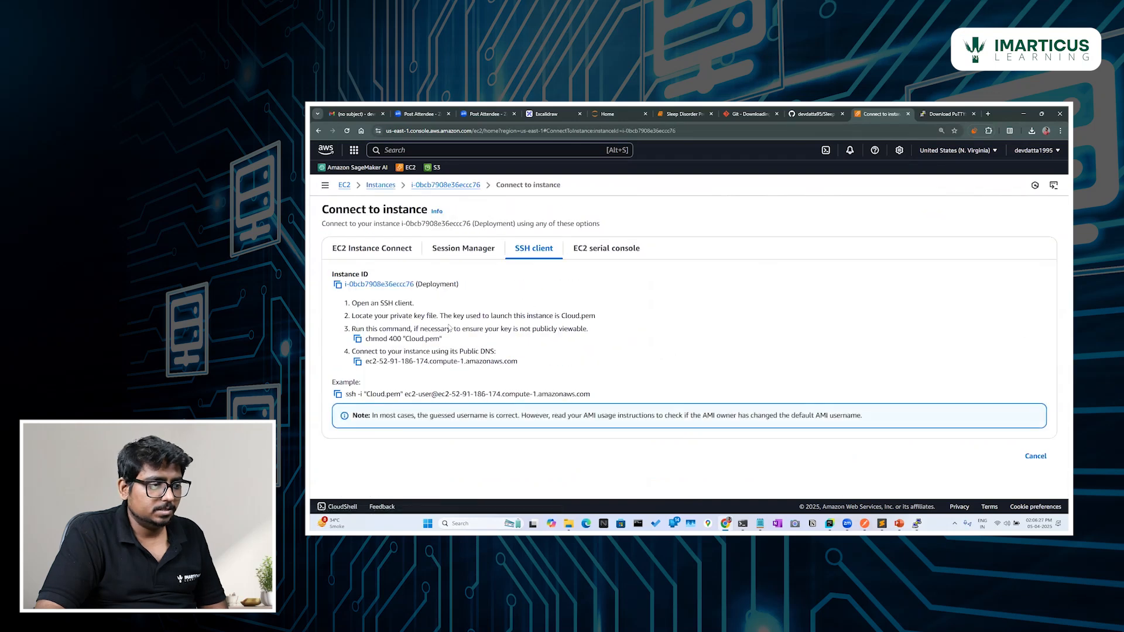
pyautogui.click(472, 252)
pyautogui.click(375, 252)
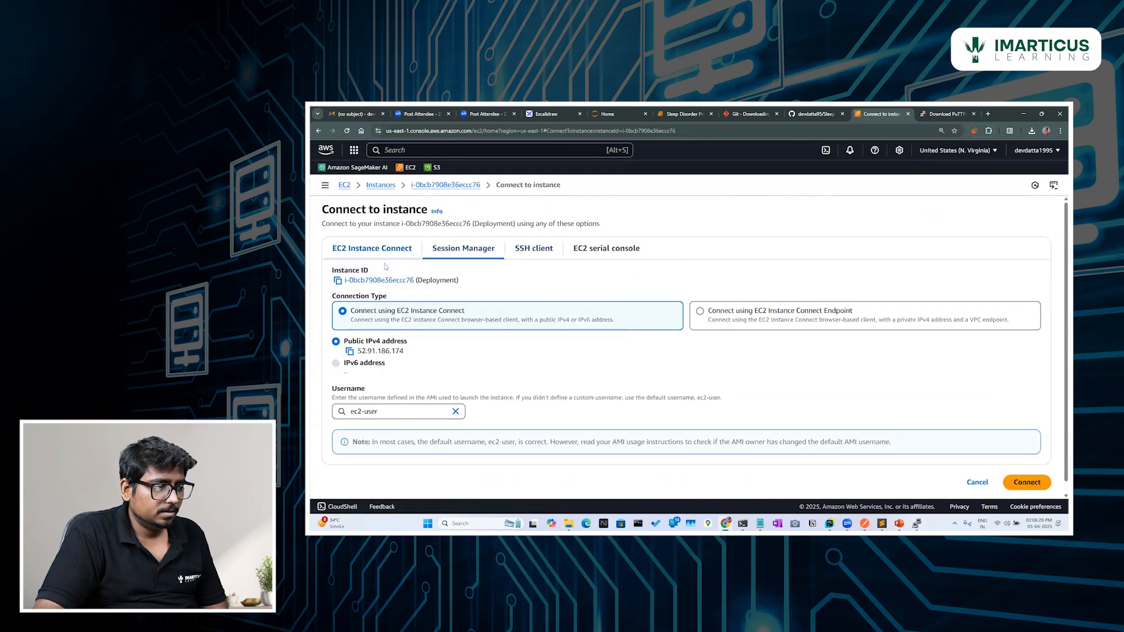
pyautogui.moveTo(332, 389); pyautogui.dragTo(367, 404)
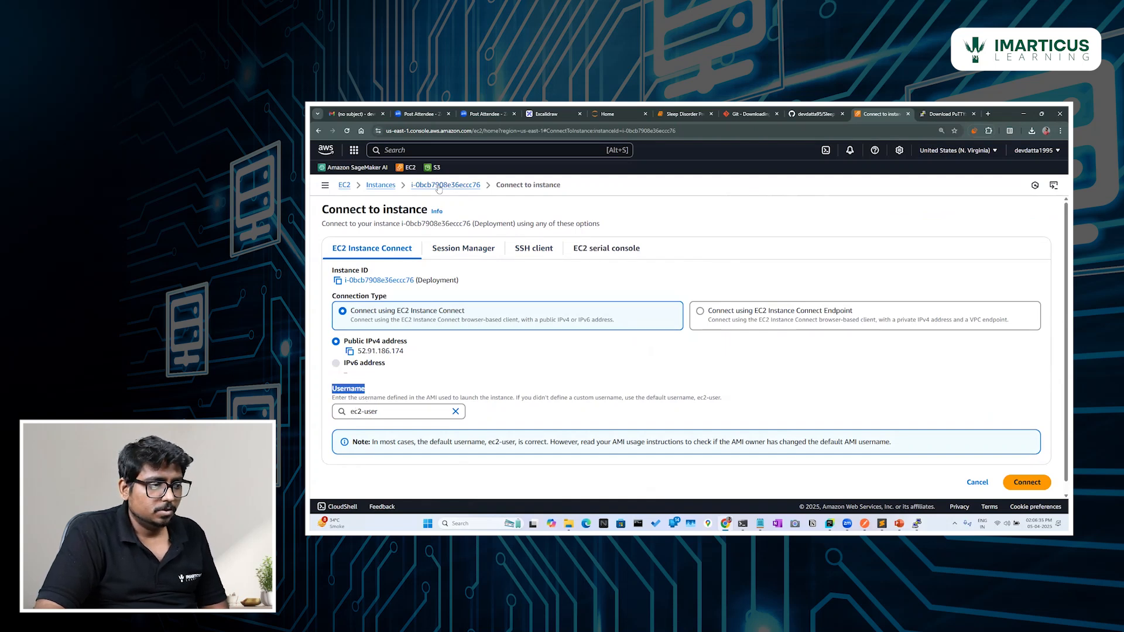
# Switch back to PuTTY and set the auto-login username to ec2-user.
pyautogui.click(917, 524)
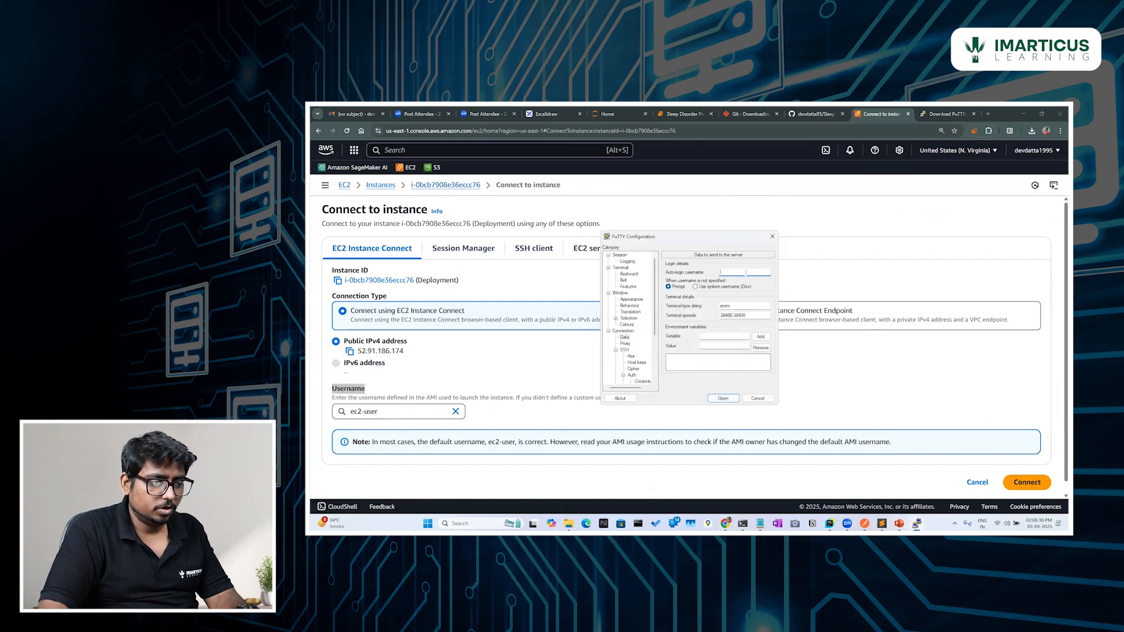
pyautogui.write('ec')
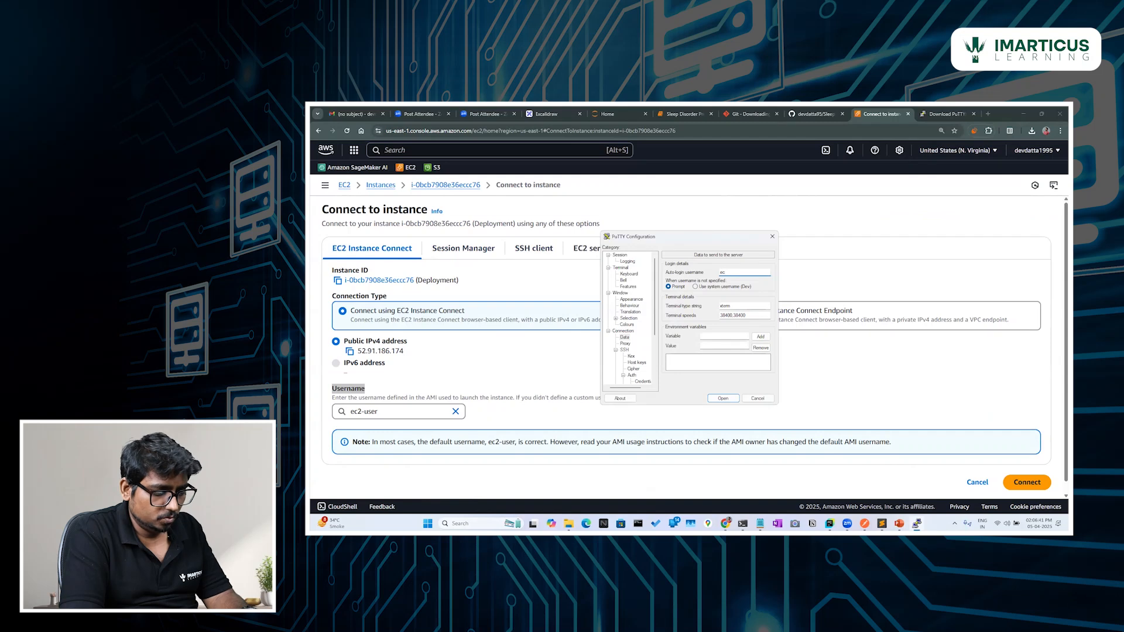
pyautogui.write('2-user')
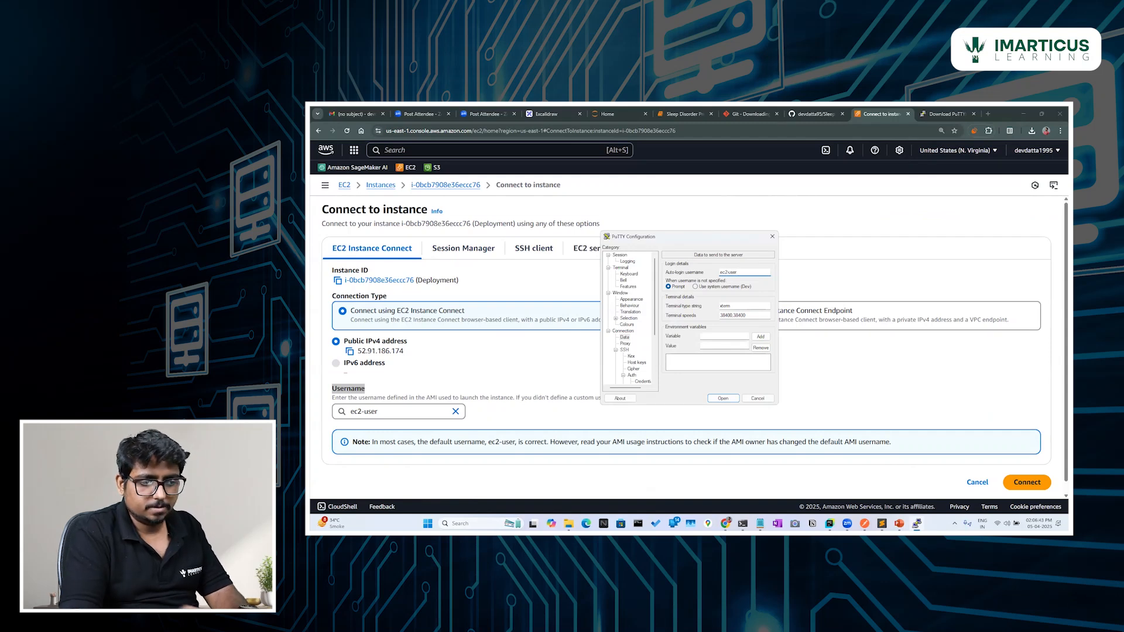
pyautogui.doubleClick(722, 275)
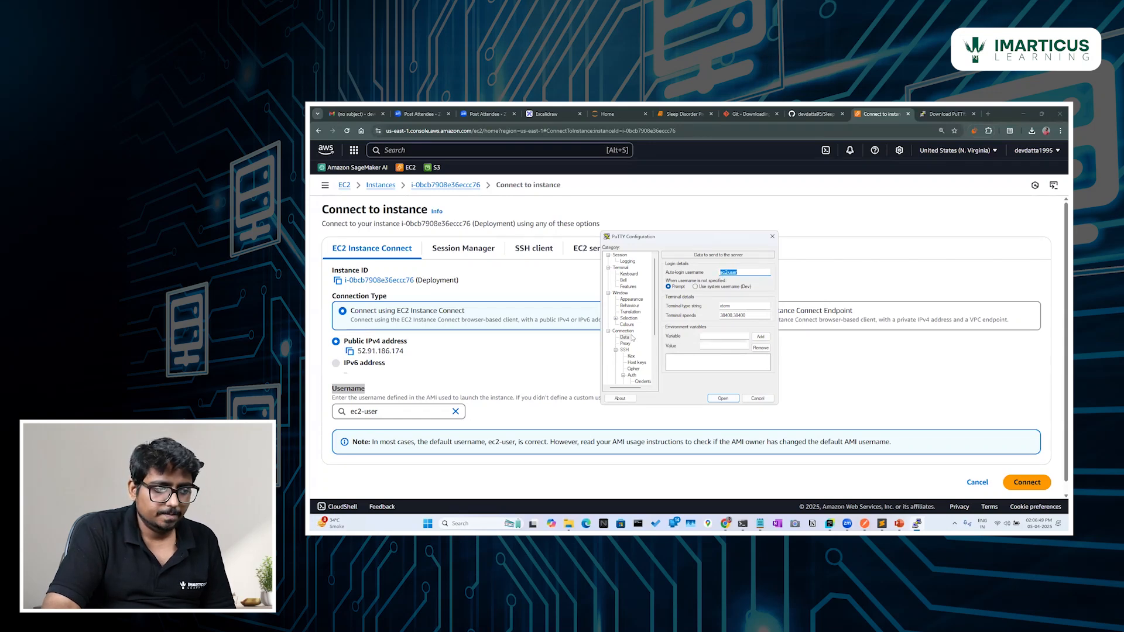
# Review the private key file chosen in the SSH authentication credentials and return to the basic session options.
pyautogui.click(631, 356)
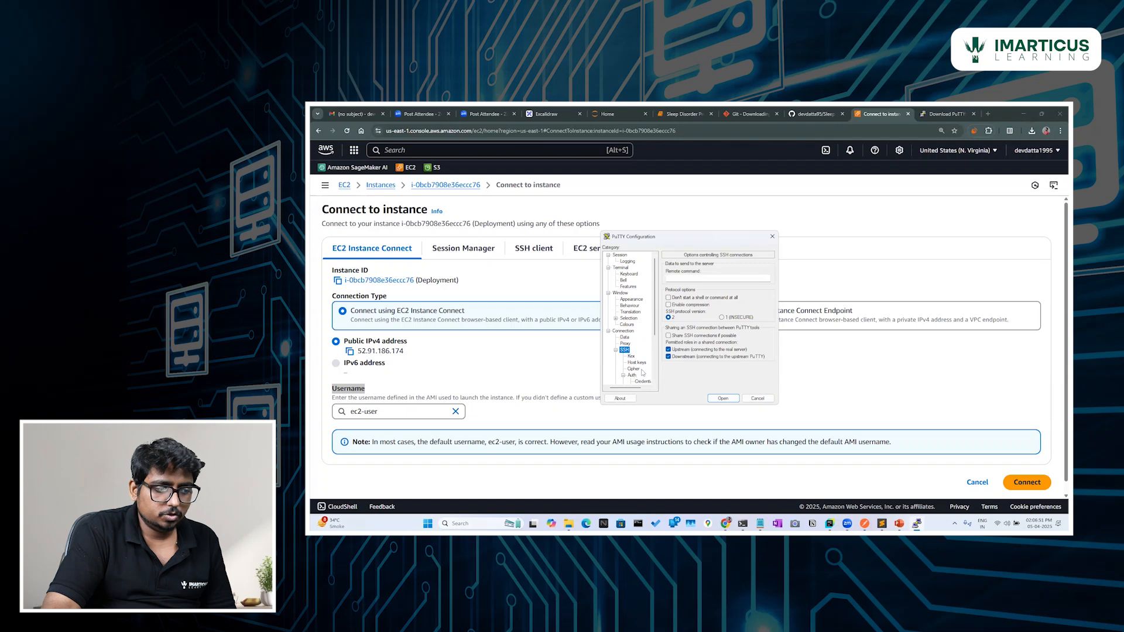
pyautogui.click(632, 375)
pyautogui.click(643, 380)
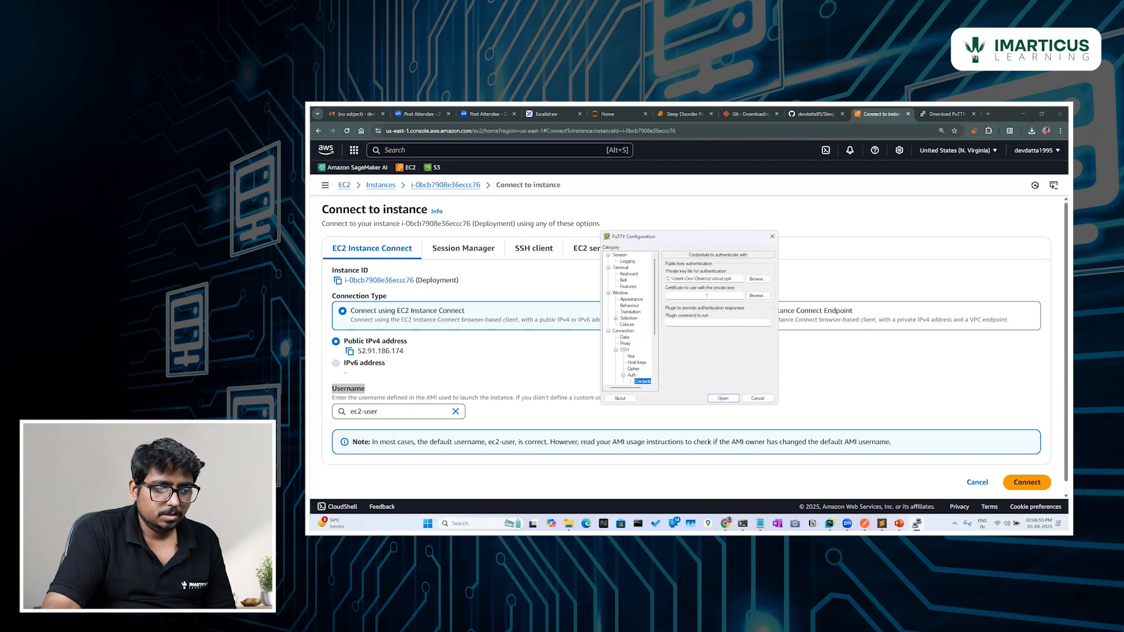
pyautogui.scroll(1, 639, 307)
pyautogui.click(620, 255)
pyautogui.press('Tab')
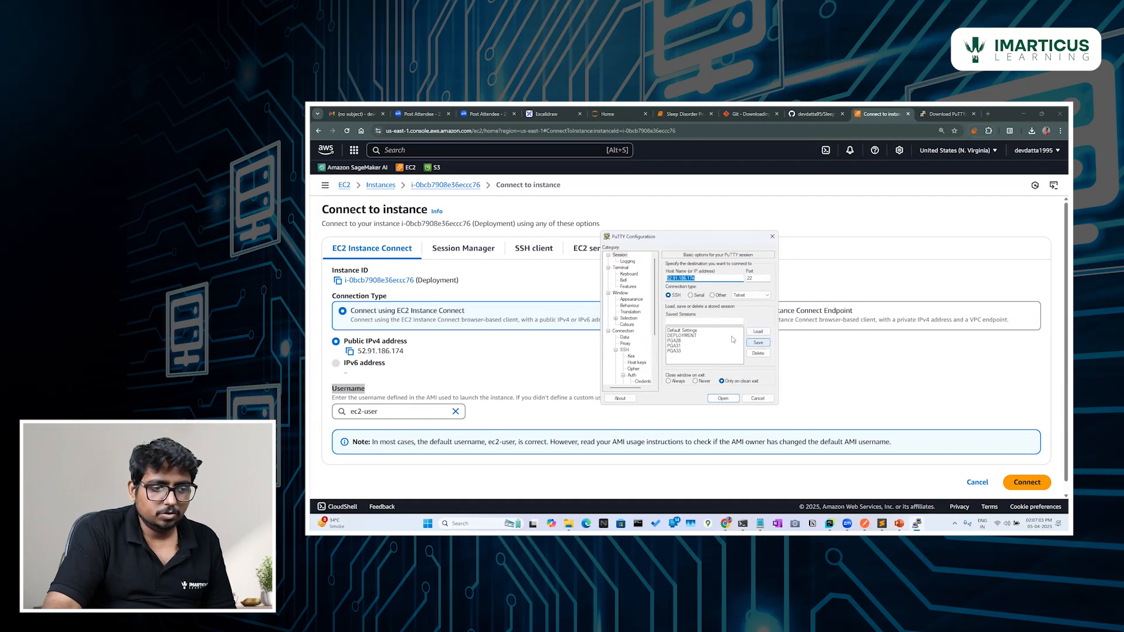
# Save the PuTTY configuration as a stored session named Cloud.
pyautogui.click(706, 322)
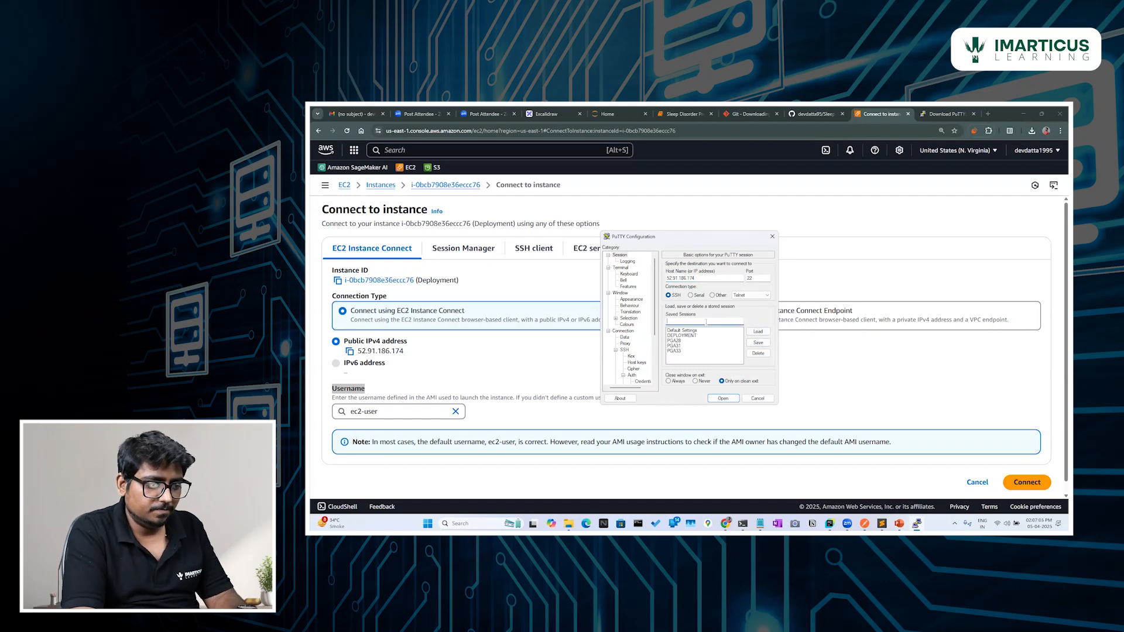
pyautogui.press('capslock')
pyautogui.write('C')
pyautogui.press('capslock')
pyautogui.write('loud')
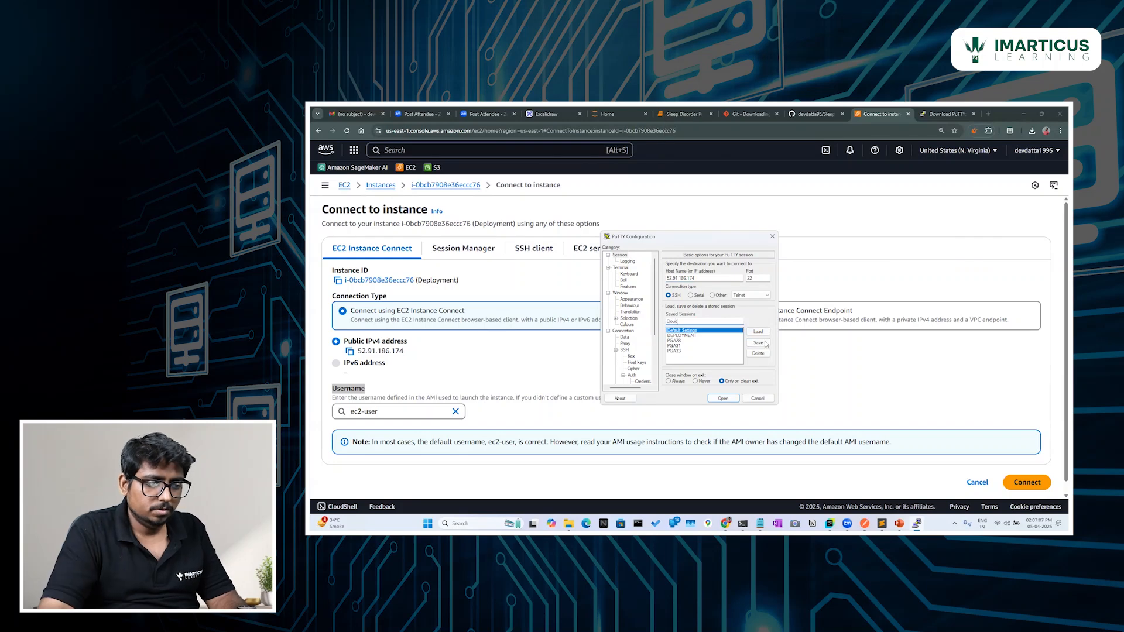
pyautogui.click(759, 344)
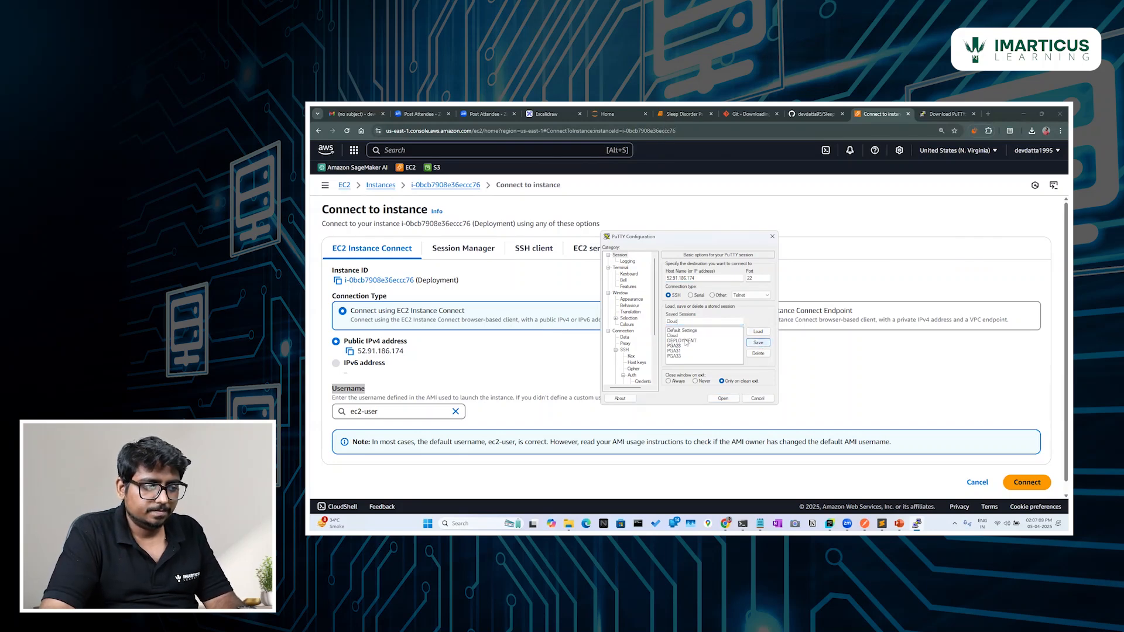
# Start the SSH connection with the saved Cloud session, maximize the terminal window and inspect the Amazon Linux welcome banner.
pyautogui.click(695, 336)
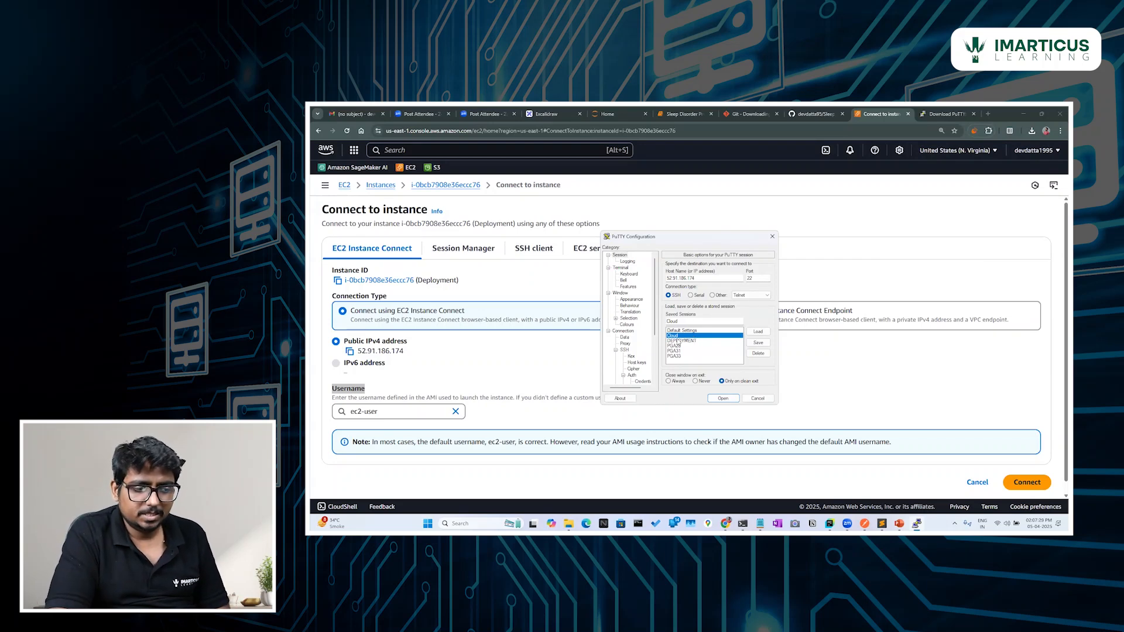
pyautogui.click(722, 399)
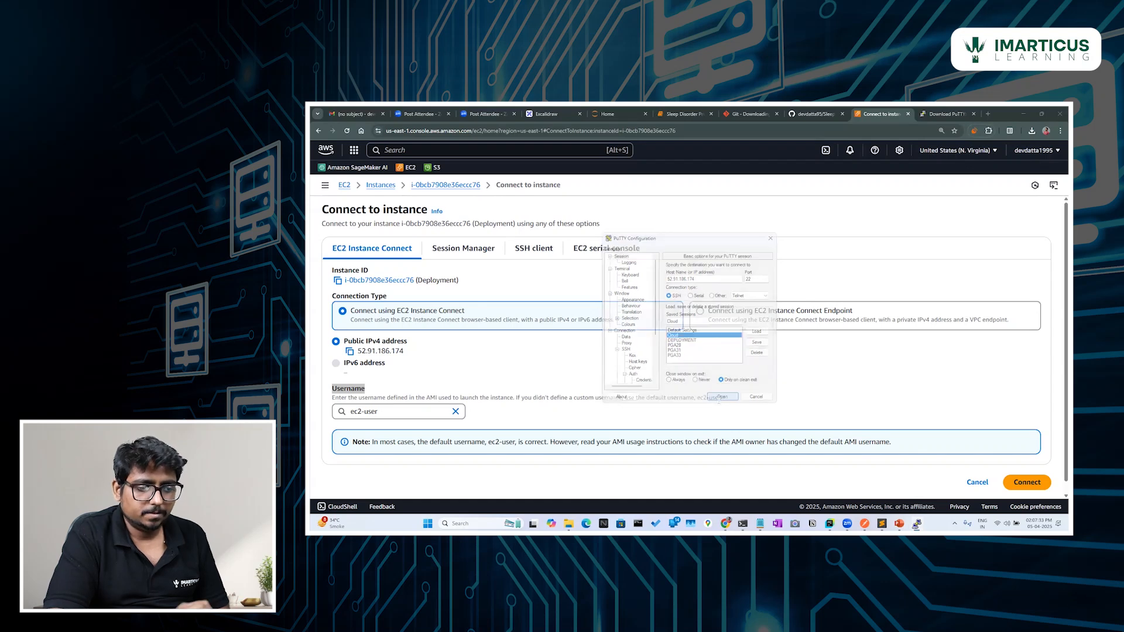
pyautogui.click(466, 291)
pyautogui.moveTo(487, 127); pyautogui.dragTo(789, 267)
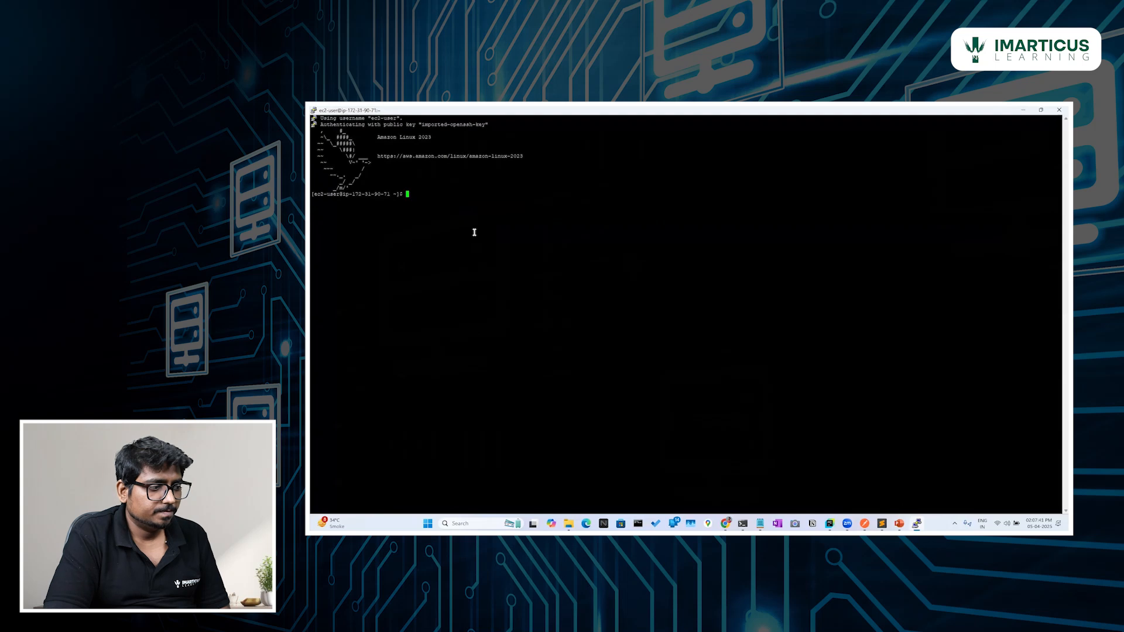
pyautogui.moveTo(318, 130); pyautogui.dragTo(411, 186)
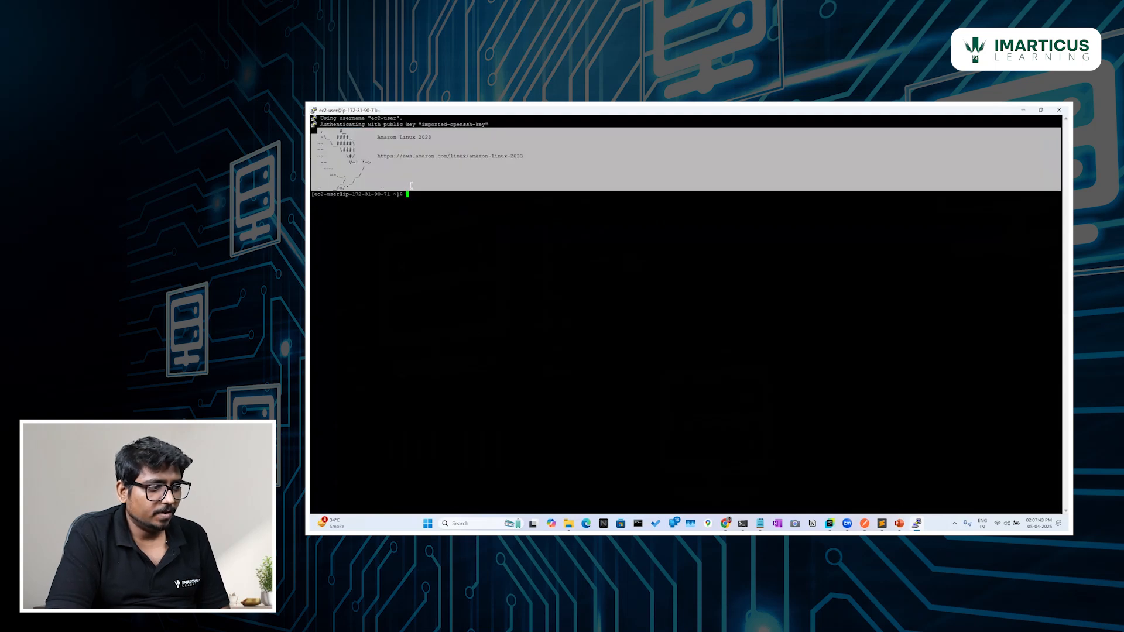
pyautogui.click(453, 204)
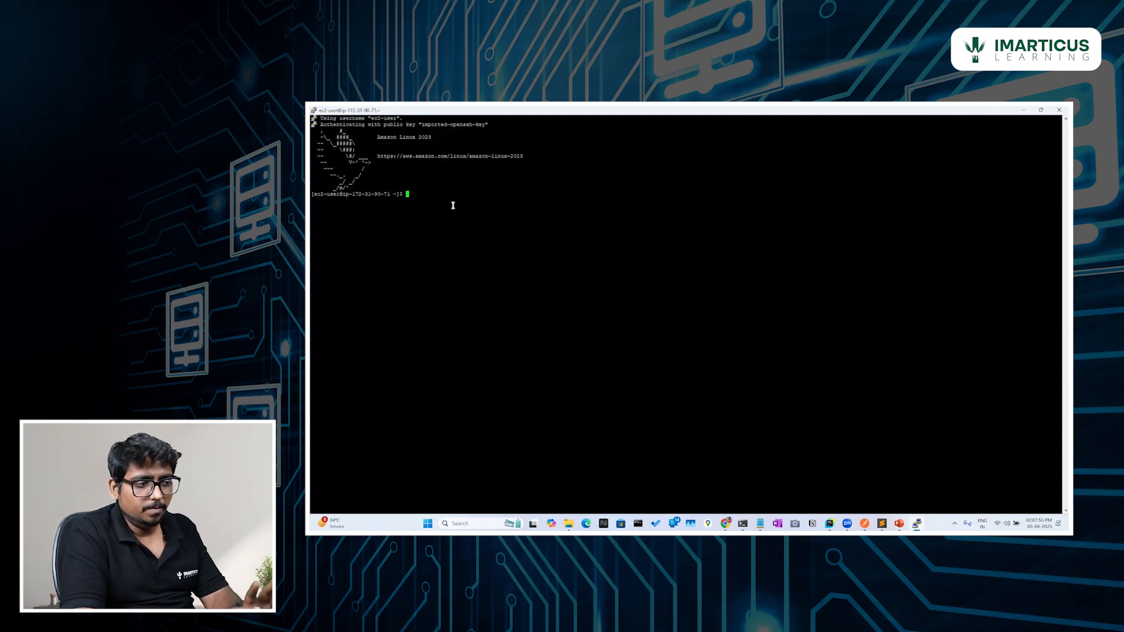
# List the remote home directory in long format with ls -l and highlight the output line.
pyautogui.write('ls -l')
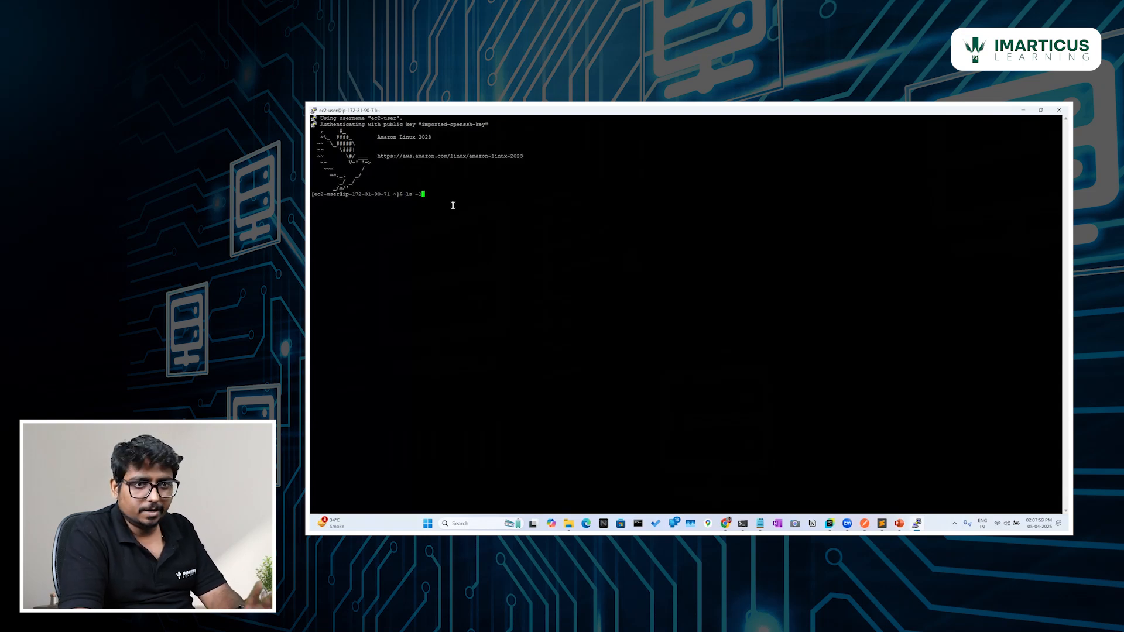
pyautogui.press('Return')
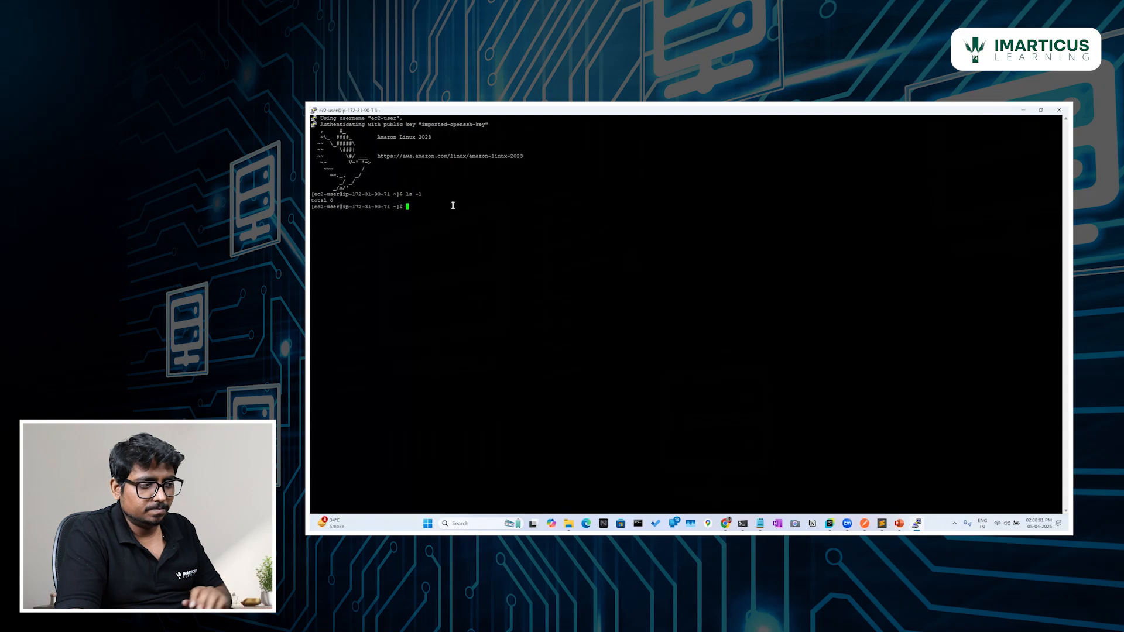
pyautogui.moveTo(327, 200); pyautogui.dragTo(344, 199)
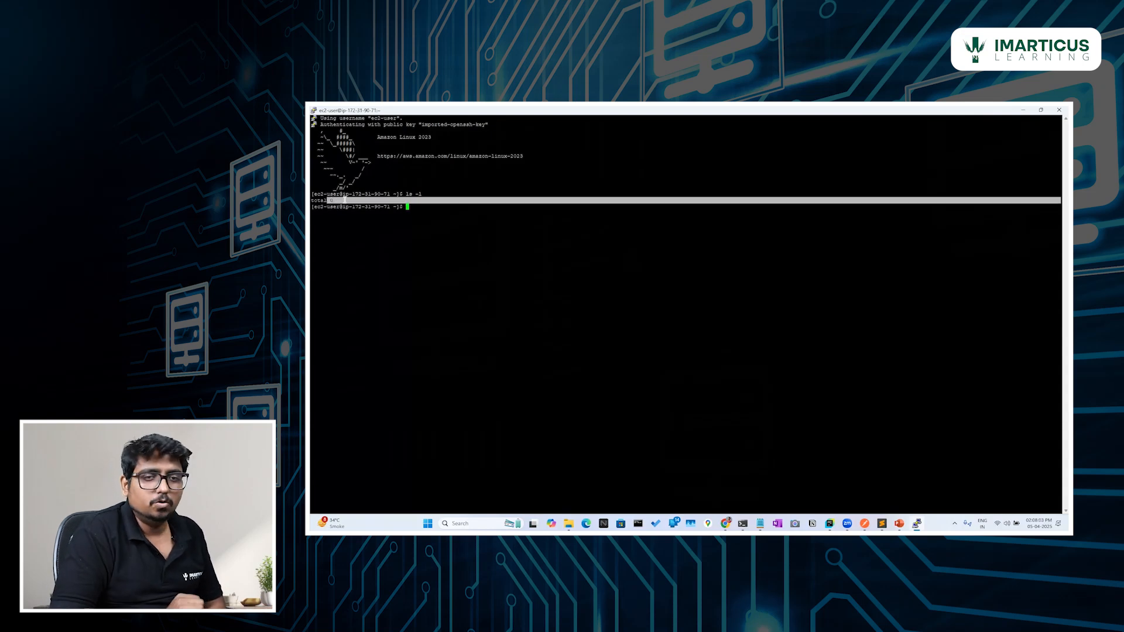